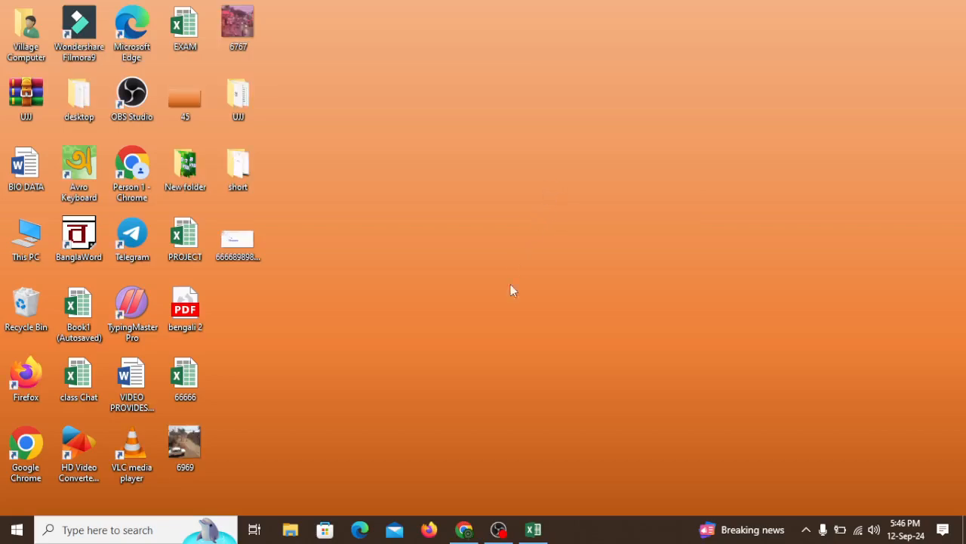
- Switch to the blank Excel workbook that is already open
left_click(534, 529)
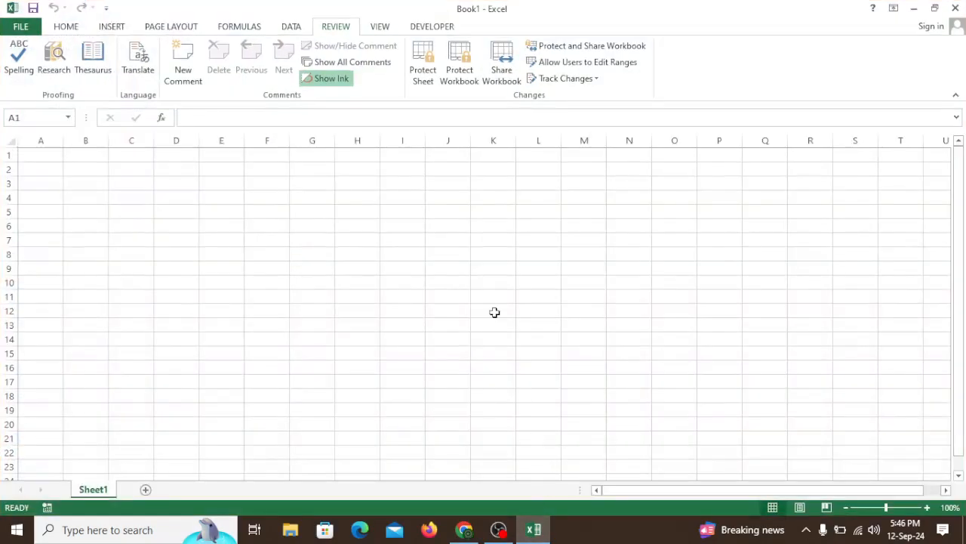
left_click(491, 258)
left_click(344, 218)
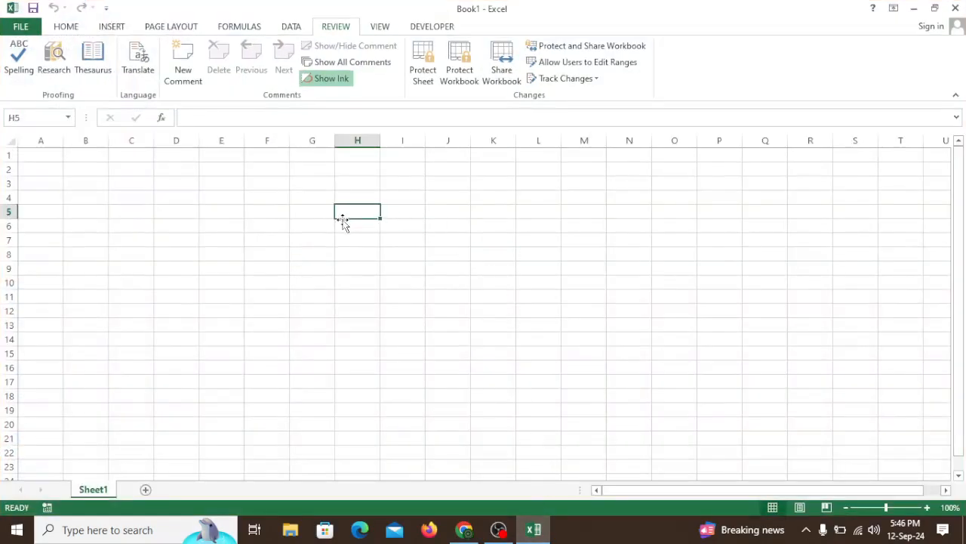
left_click(210, 211)
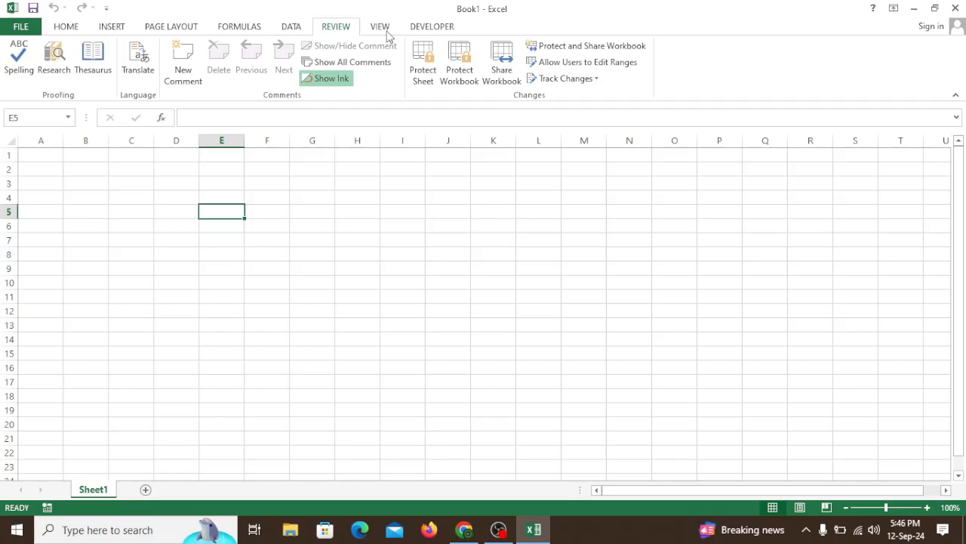
left_click(398, 252)
left_click(304, 267)
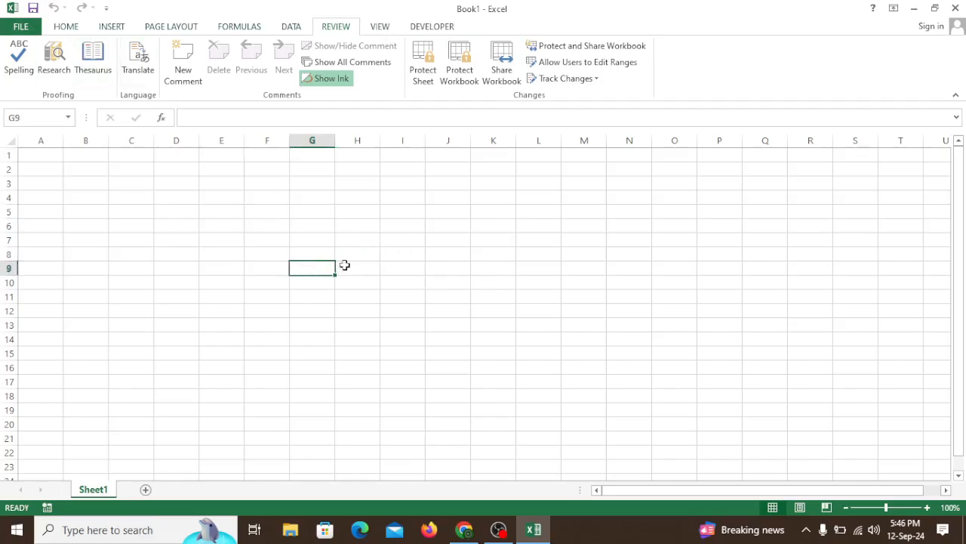
right_click(448, 238)
key("Escape")
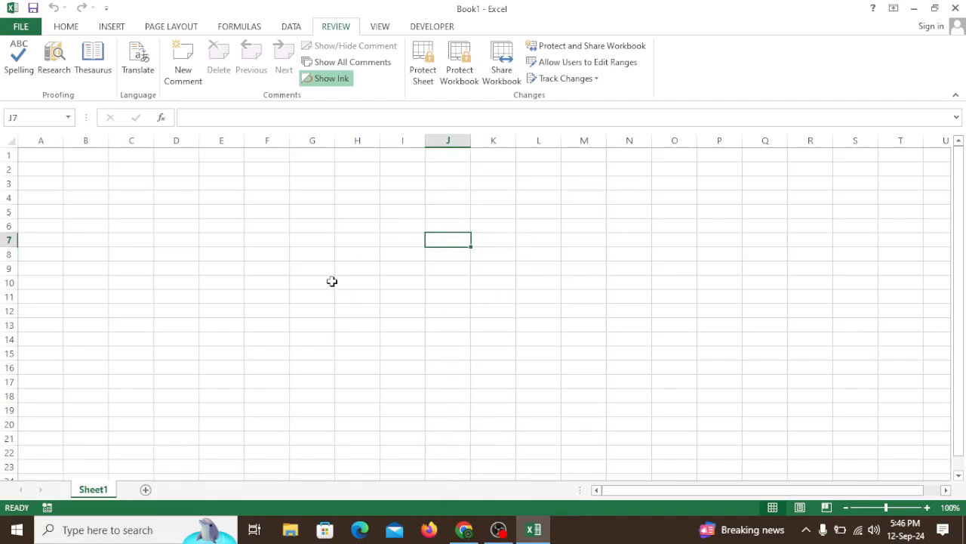
left_click(283, 272)
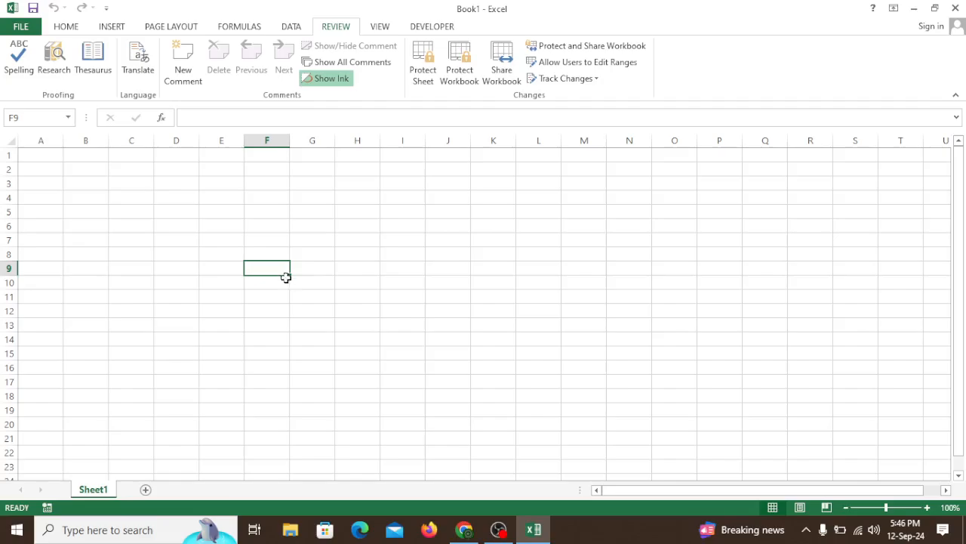
left_click(354, 254)
left_click(220, 255)
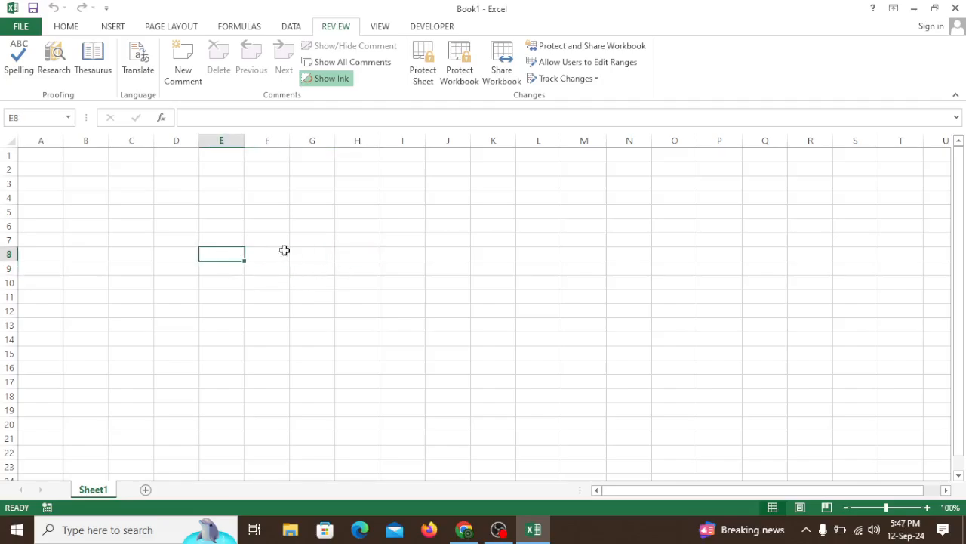
left_click(423, 265)
left_click(333, 243)
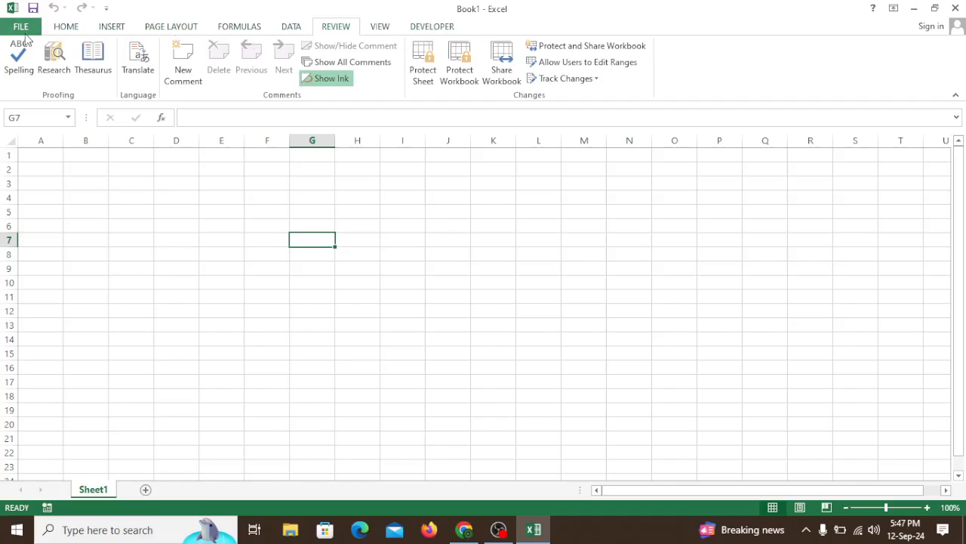
- Open the Excel options at the Customize Ribbon page and move the dialog clear of the sheet's first columns
left_click(21, 27)
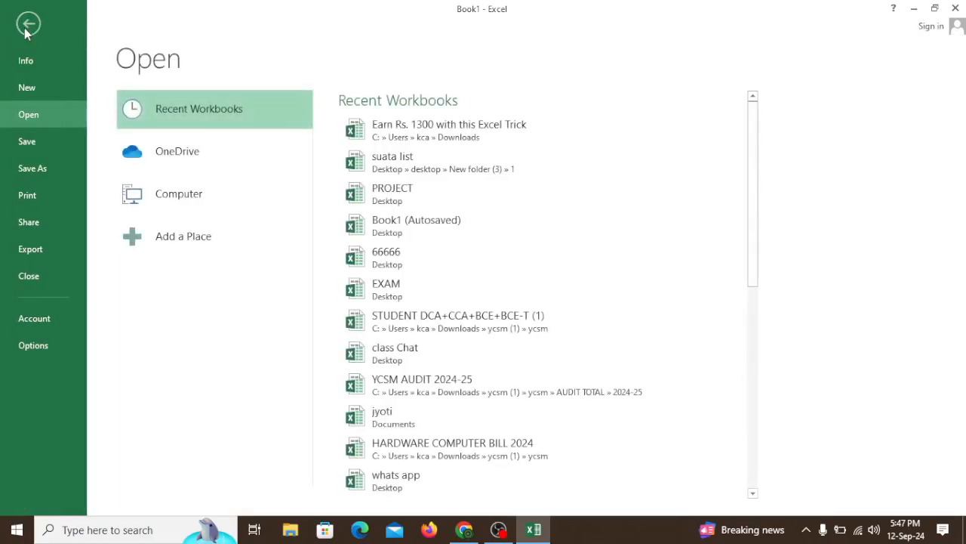
left_click(33, 345)
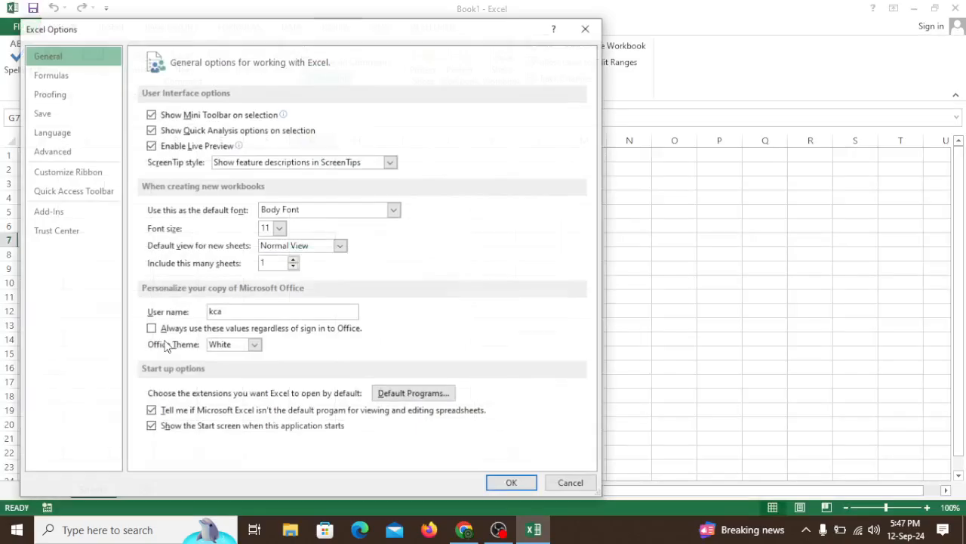
left_click_drag(400, 34, 511, 17)
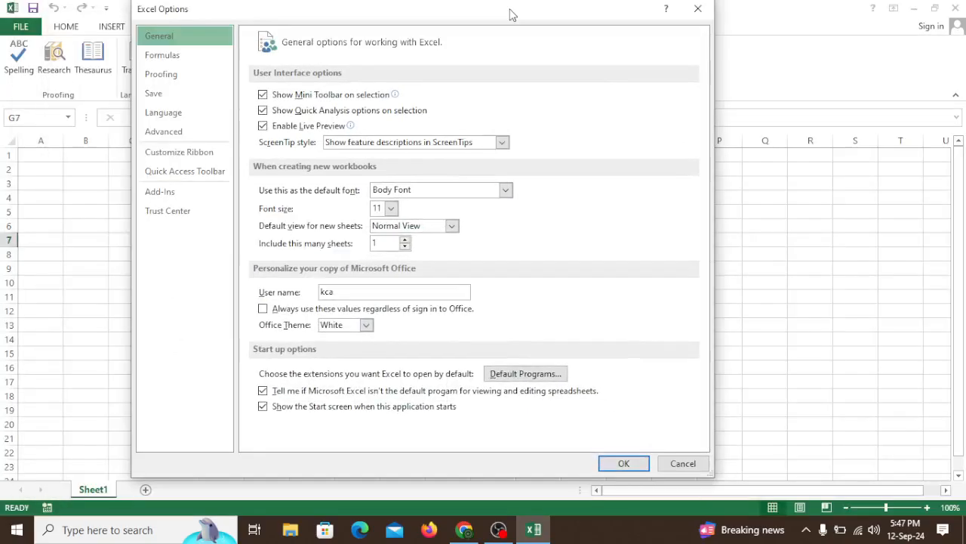
left_click(184, 158)
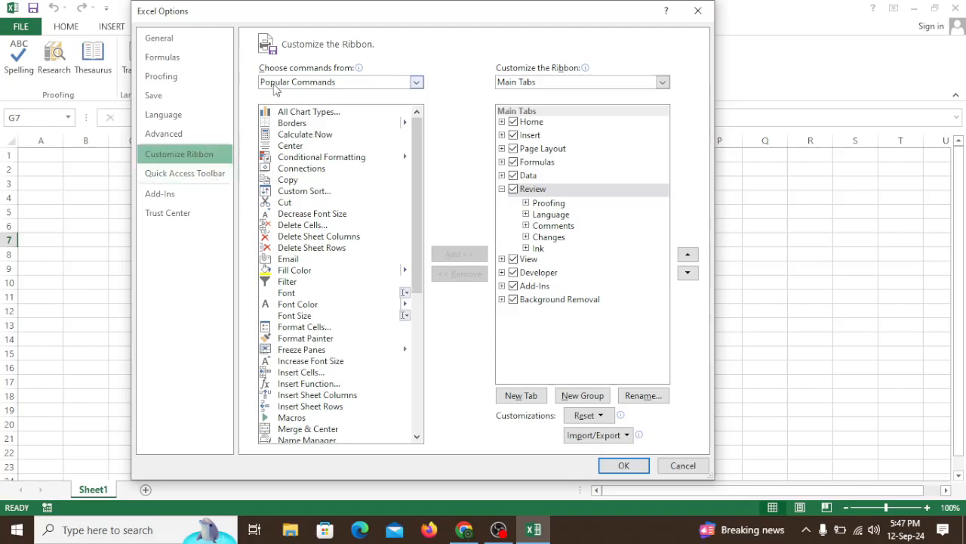
- Look through the Popular Commands list and the main ribbon tabs available for customization
scroll(352, 194, "down", 8)
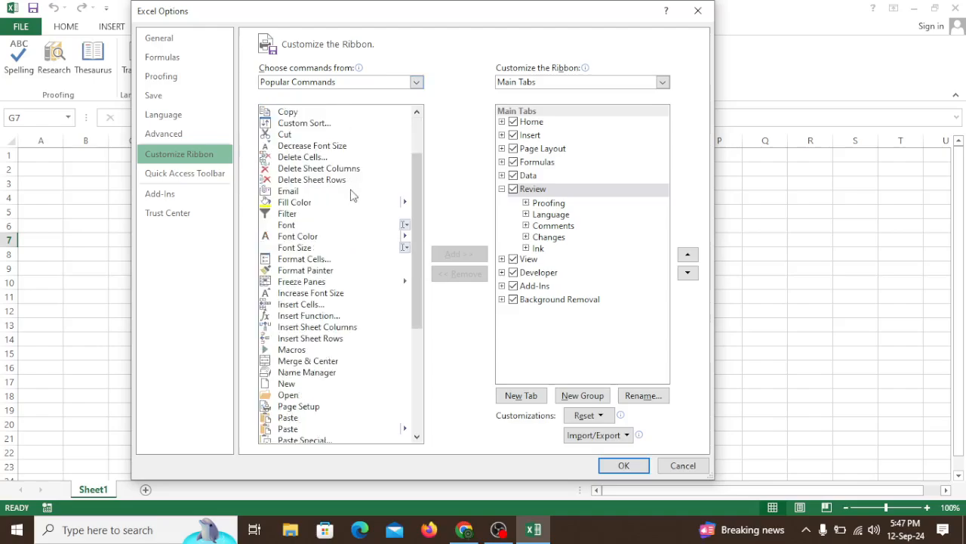
scroll(372, 311, "up", 8)
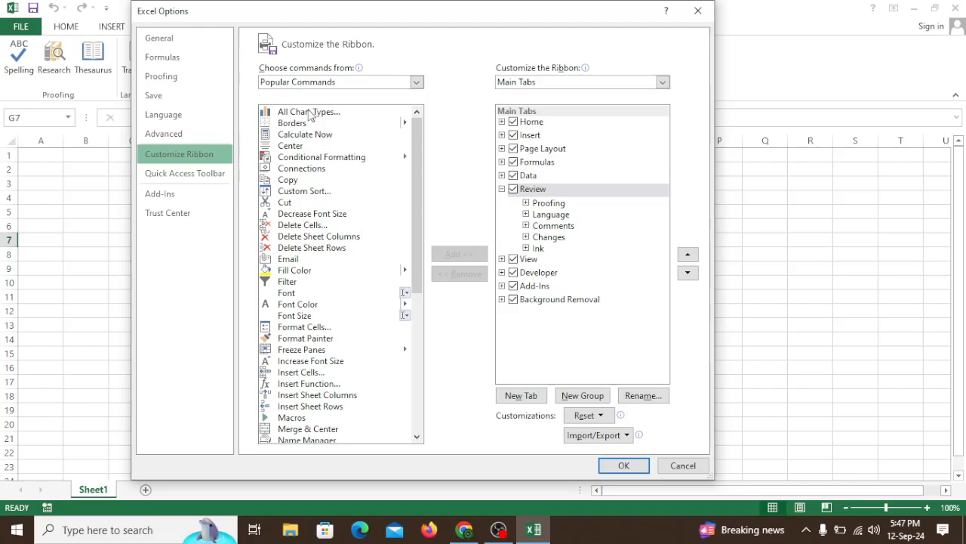
scroll(316, 264, "down", 8)
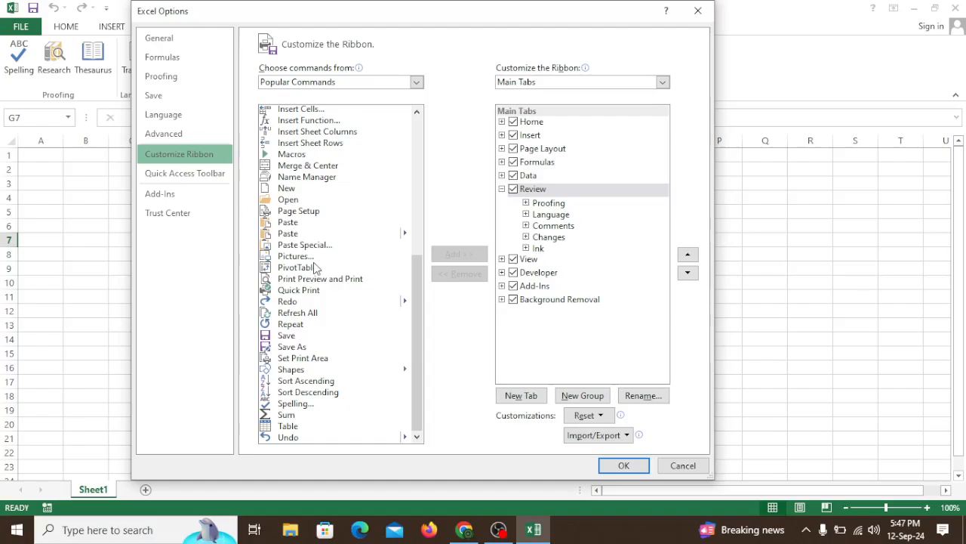
scroll(315, 268, "up", 4)
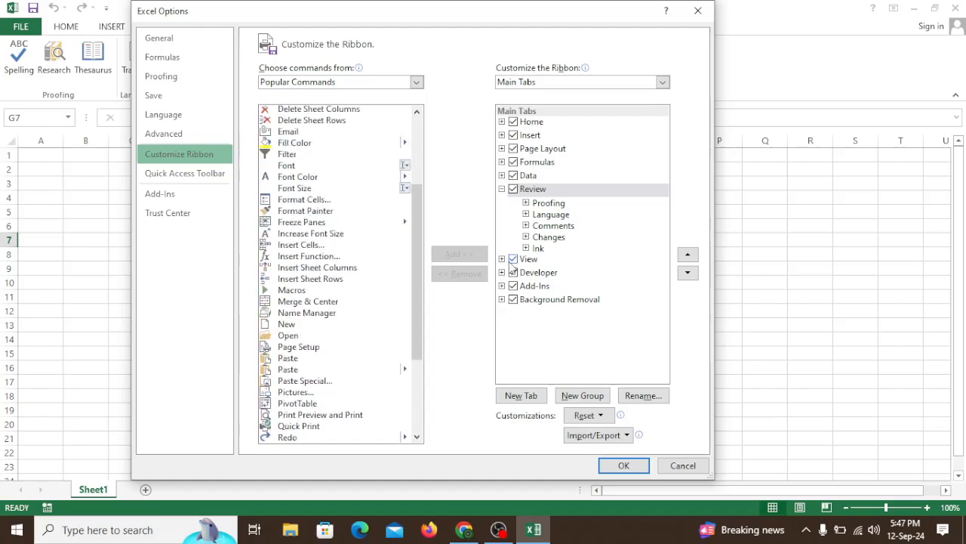
left_click(302, 244)
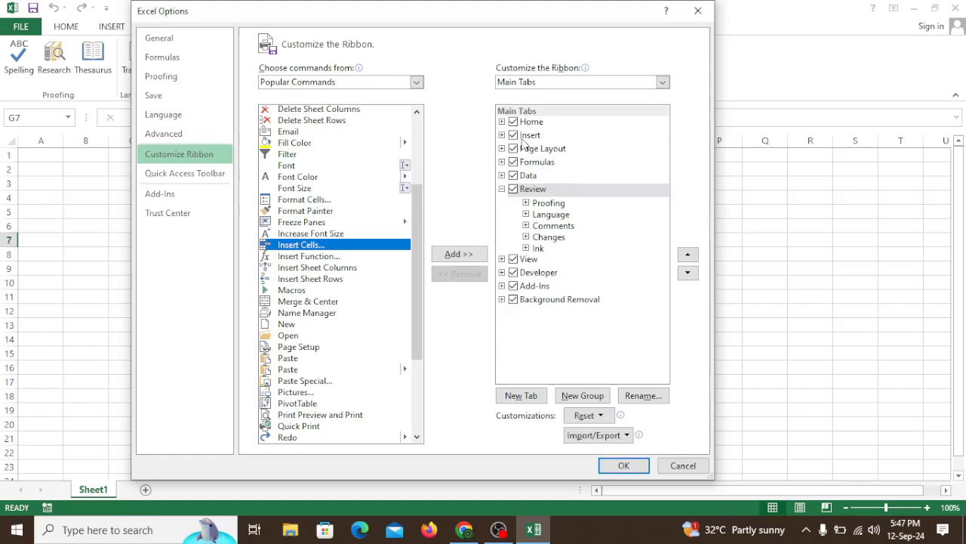
left_click_drag(469, 17, 593, 67)
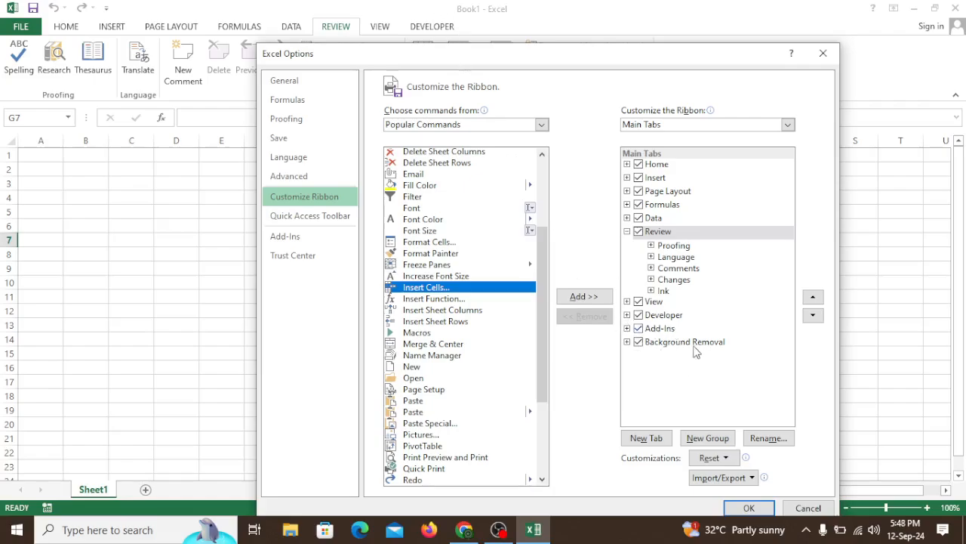
left_click_drag(604, 58, 548, 148)
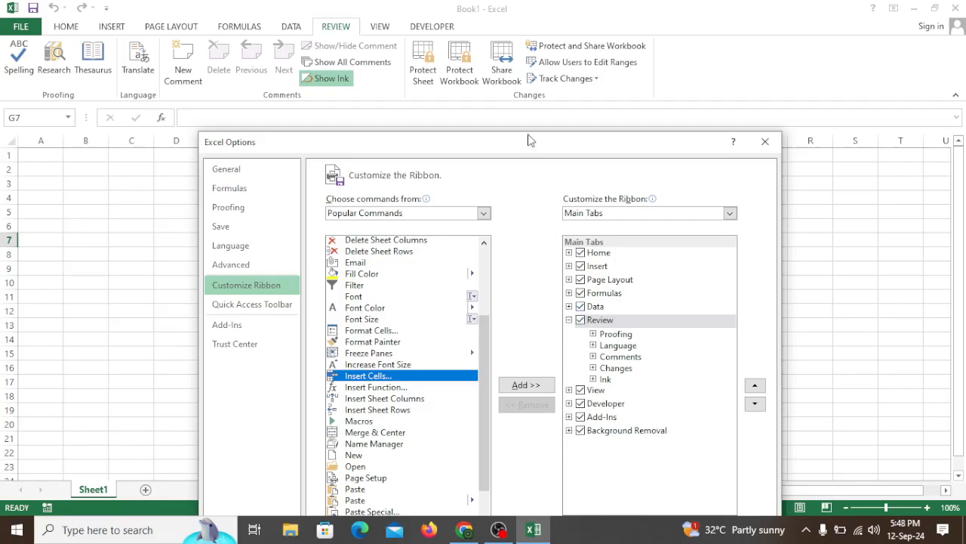
left_click_drag(529, 139, 549, 57)
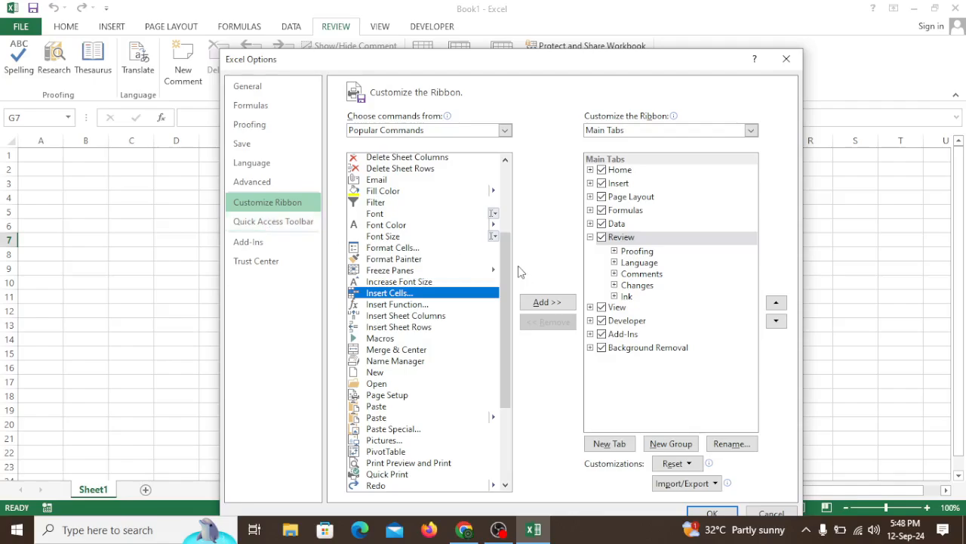
scroll(508, 262, "down", 4)
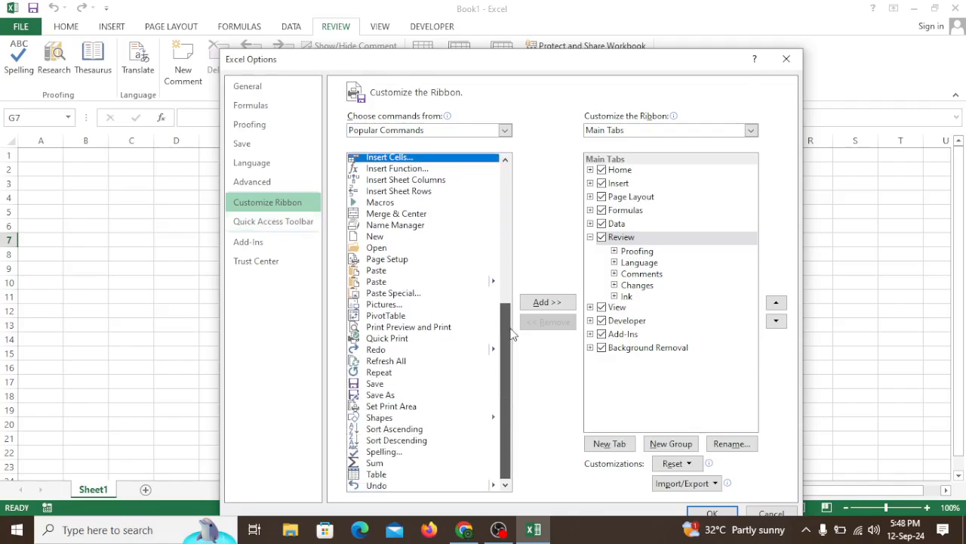
scroll(508, 249, "up", 8)
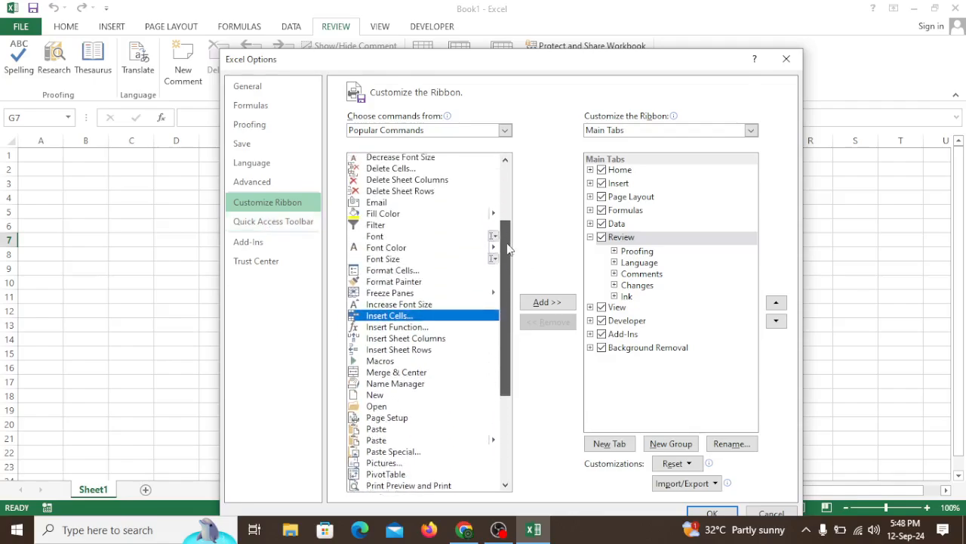
- Set the command source to All Tabs and look through the listed tabs
left_click(504, 130)
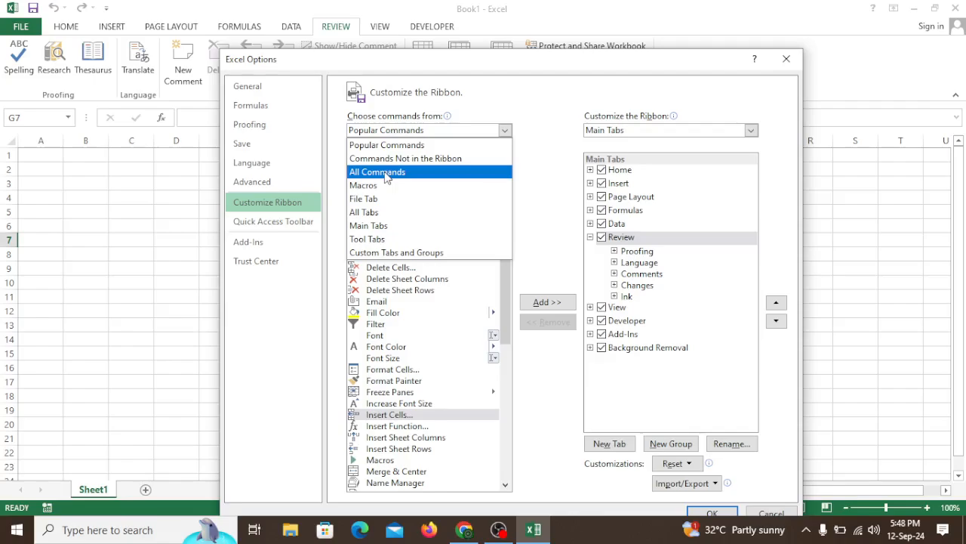
left_click(370, 214)
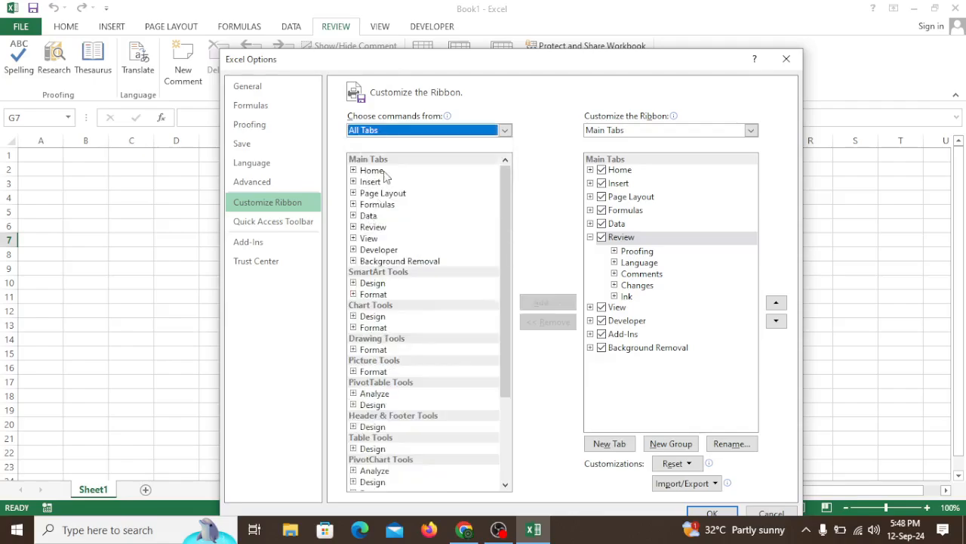
scroll(402, 412, "down", 3)
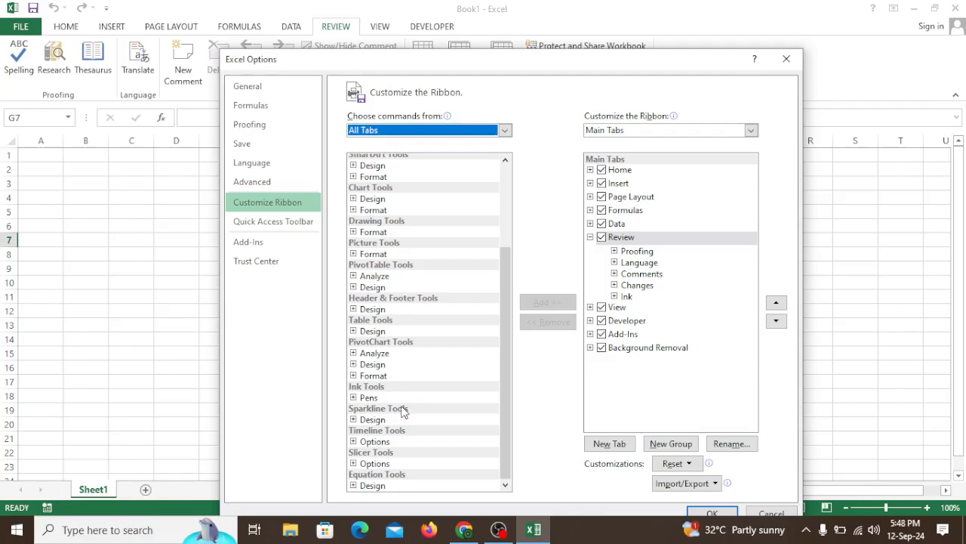
scroll(403, 412, "up", 3)
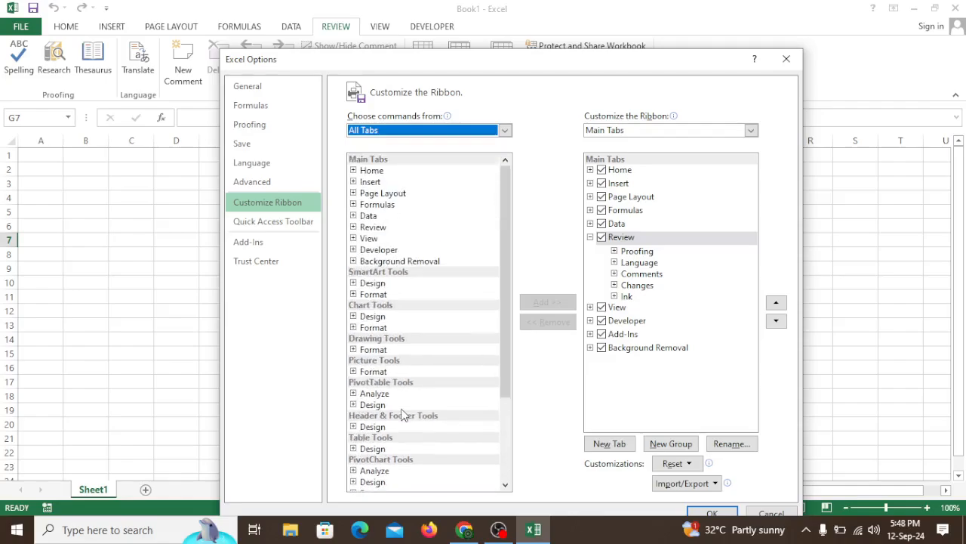
- Set the command source to All Commands and select the Form... command in the list
left_click(505, 132)
left_click(396, 176)
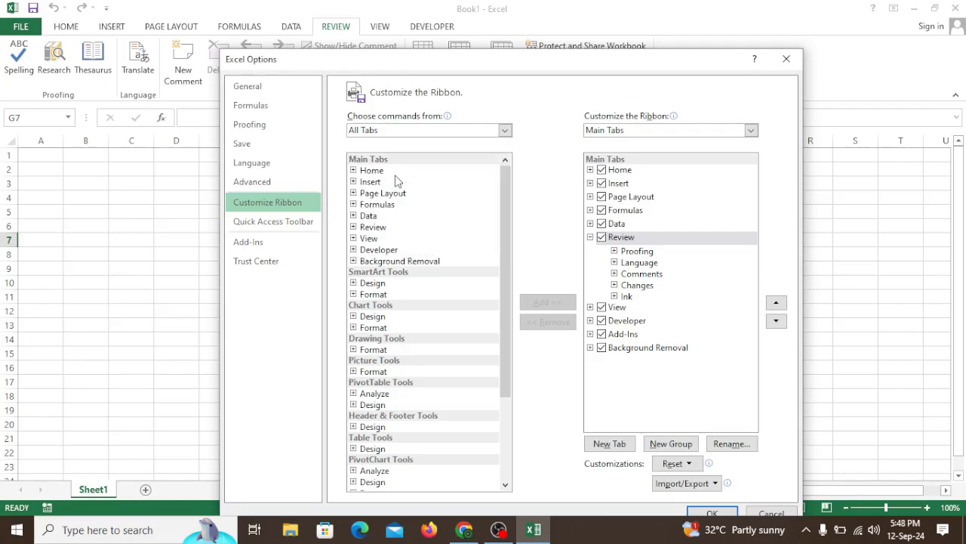
scroll(404, 305, "down", 7)
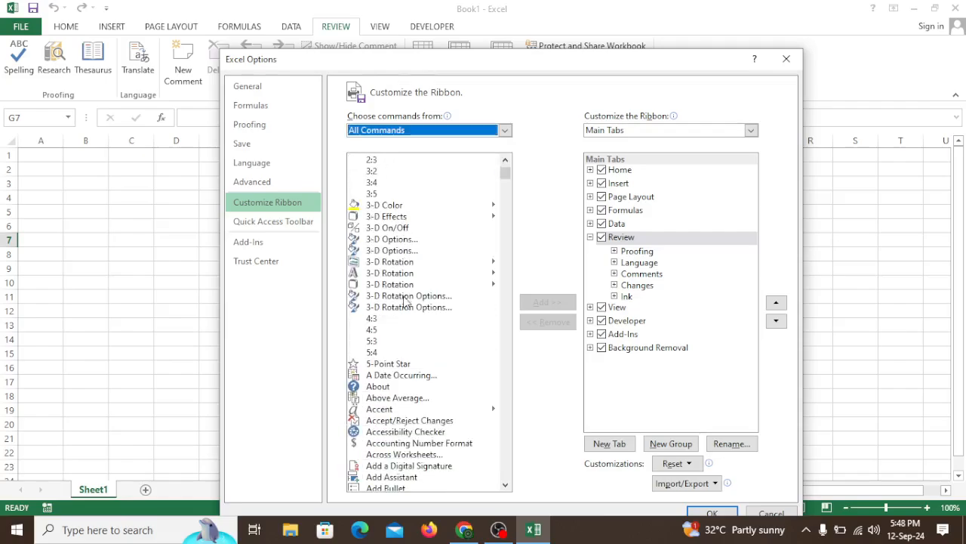
scroll(405, 310, "down", 20)
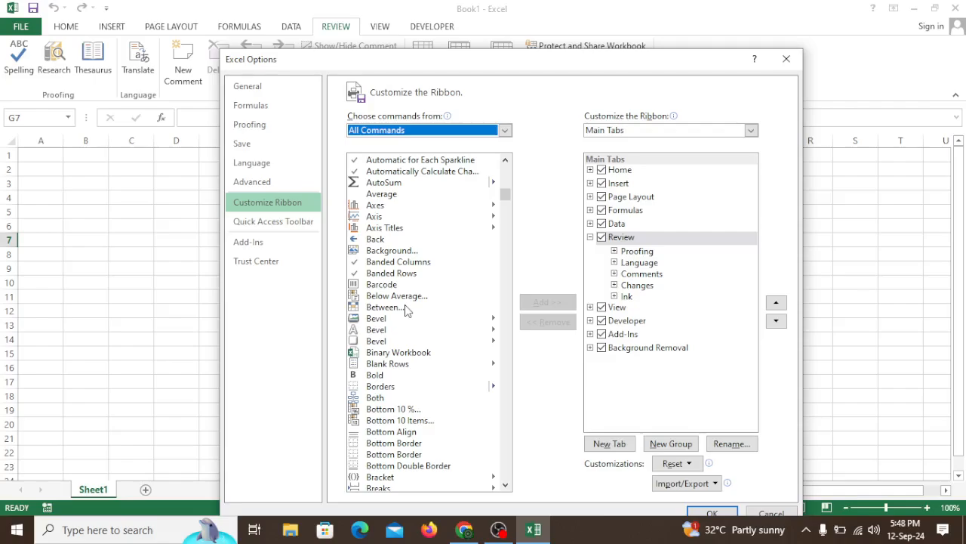
scroll(405, 310, "down", 20)
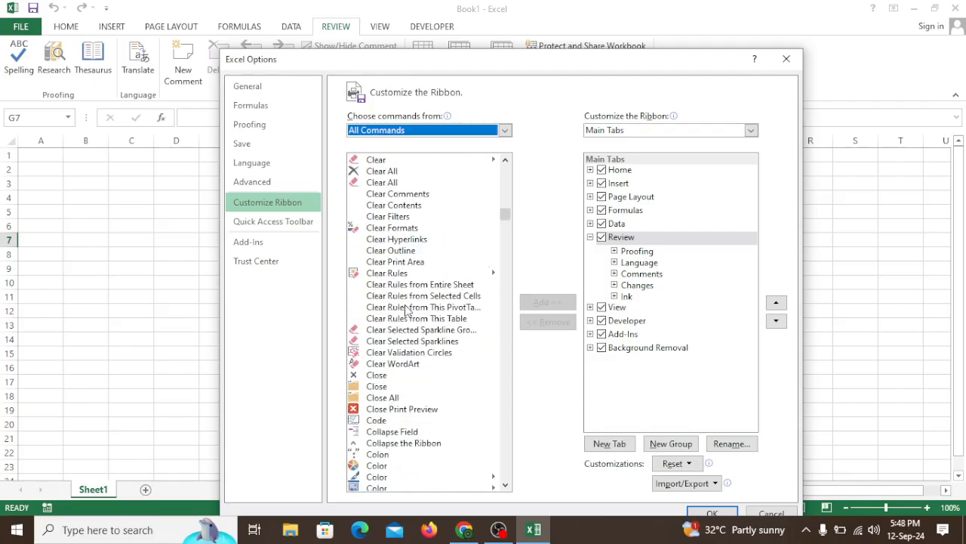
scroll(405, 311, "down", 20)
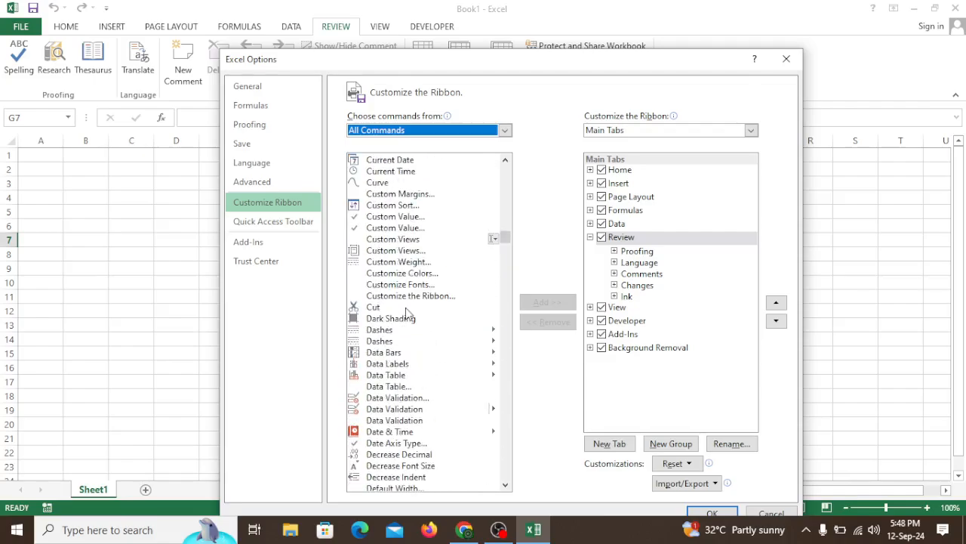
scroll(406, 311, "down", 20)
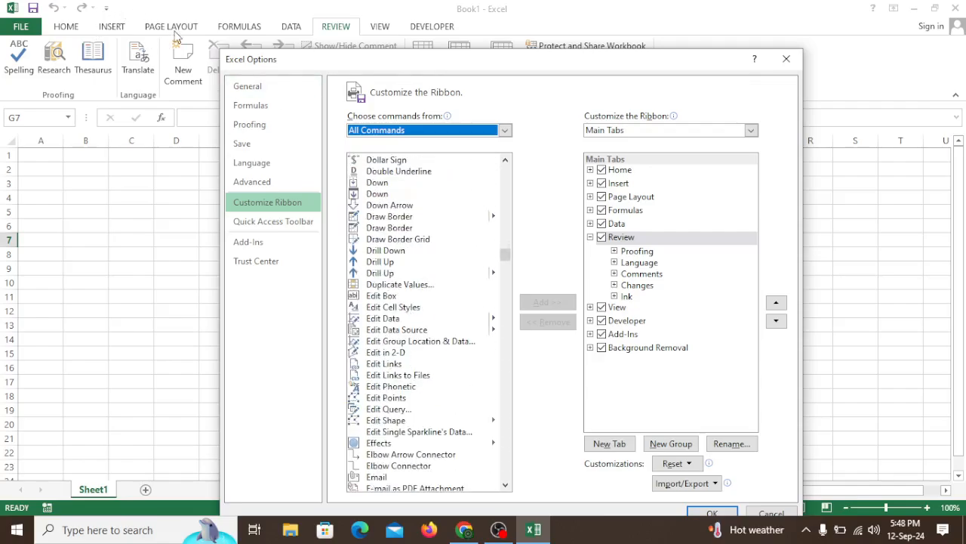
left_click_drag(505, 261, 504, 290)
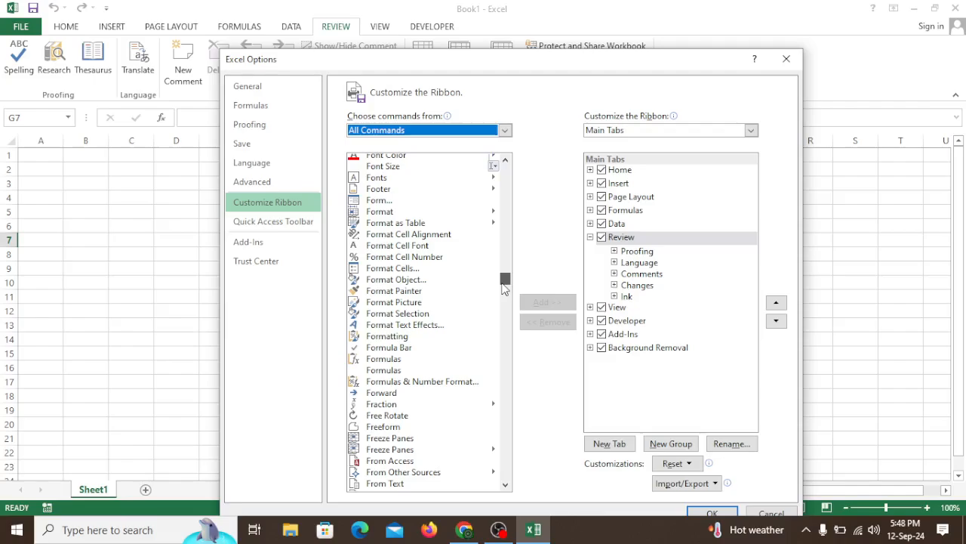
left_click(380, 201)
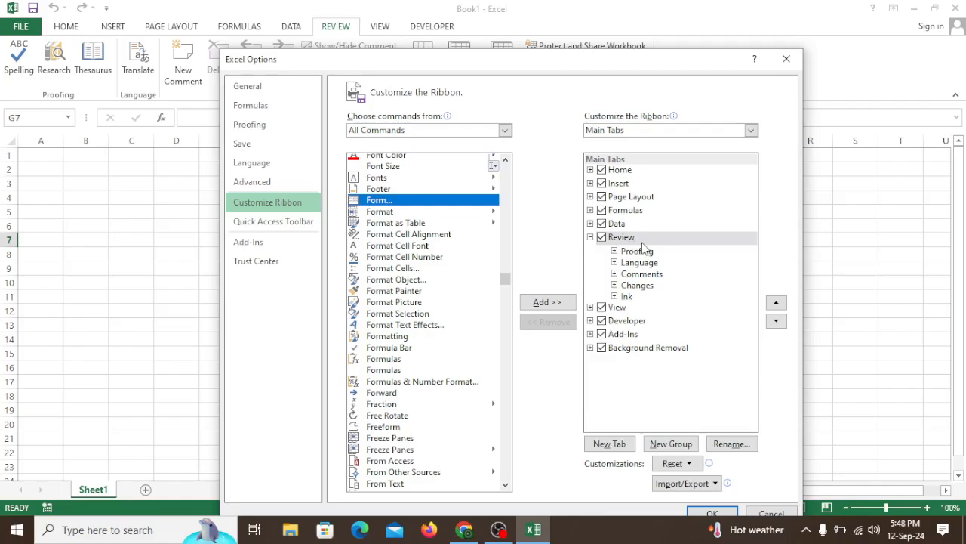
- Try to add the selected Form... command directly to the built-in Review tab
left_click(542, 302)
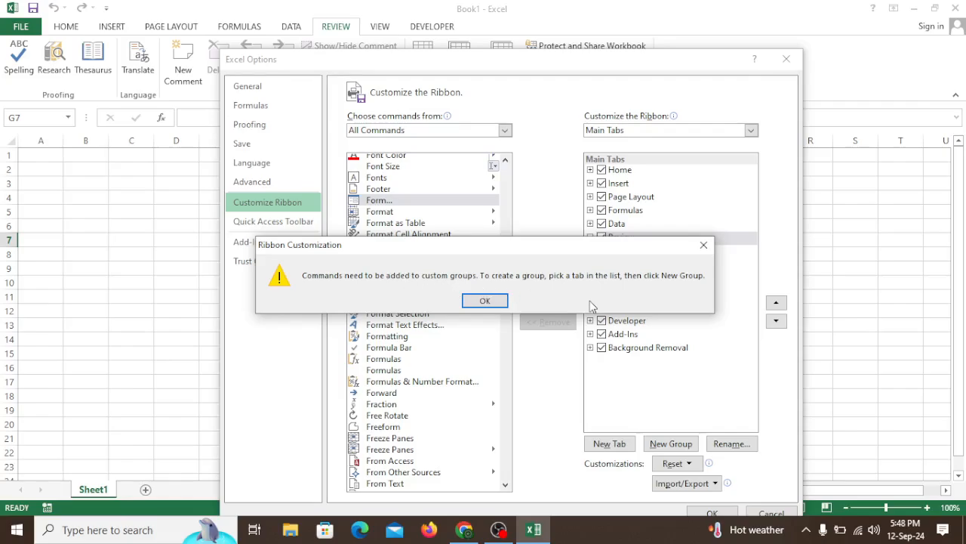
left_click(485, 300)
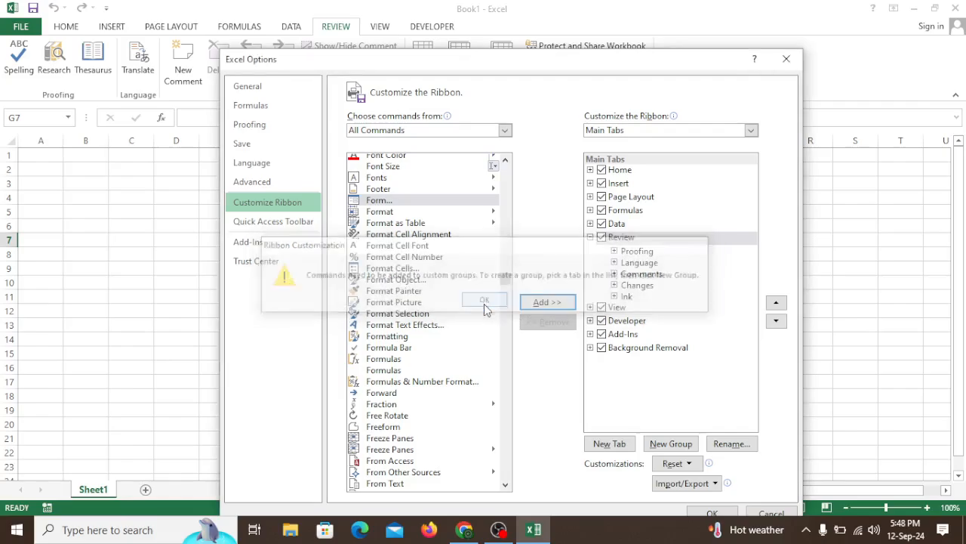
- Create a new custom group in the Review tab and give it the red cross symbol, keeping the default name
left_click(670, 444)
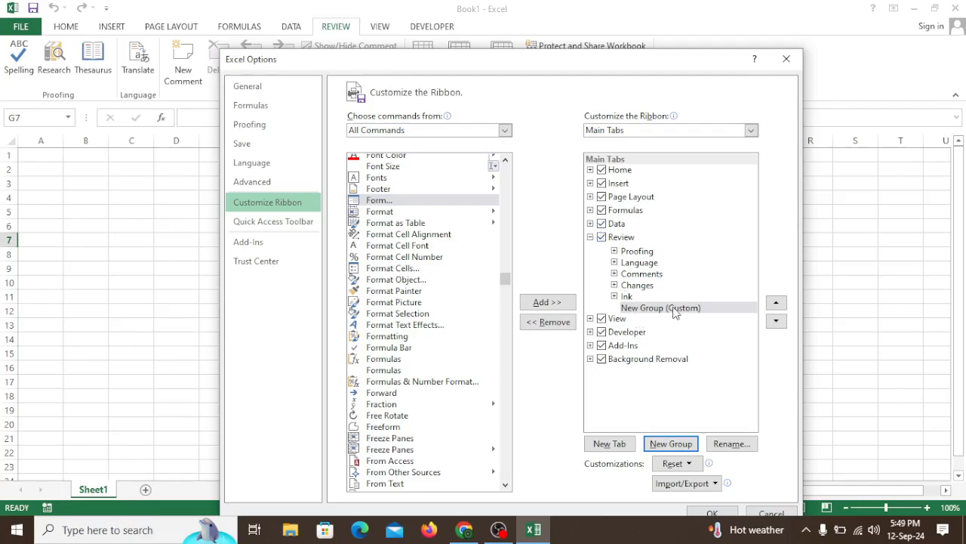
left_click(732, 443)
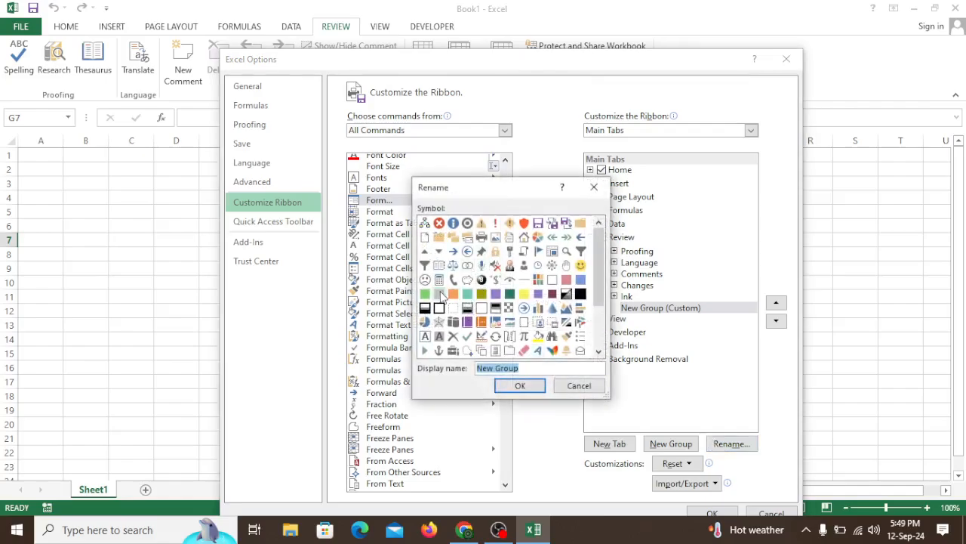
left_click(439, 223)
left_click(520, 386)
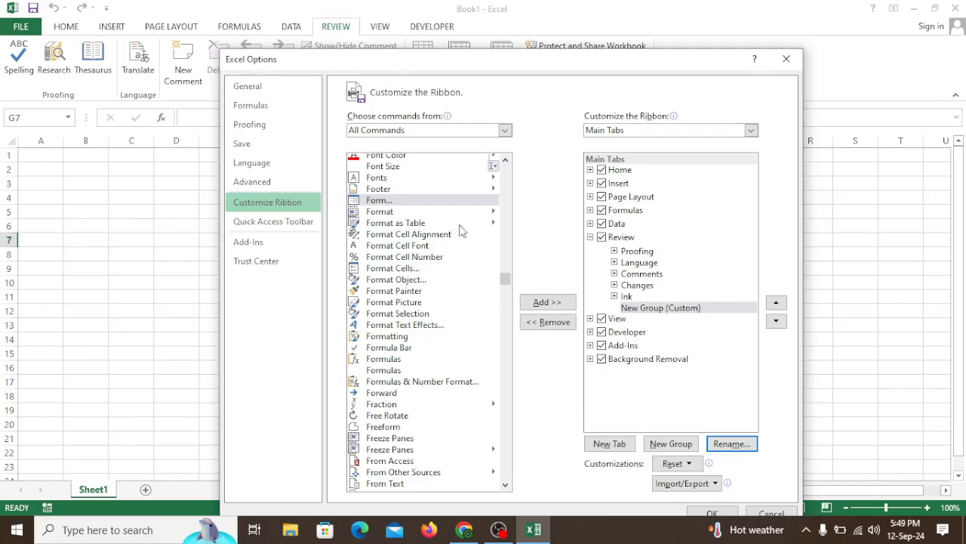
- Check the Form command in the Home tab's custom group, apply the ribbon changes and show the Home tab
left_click(591, 170)
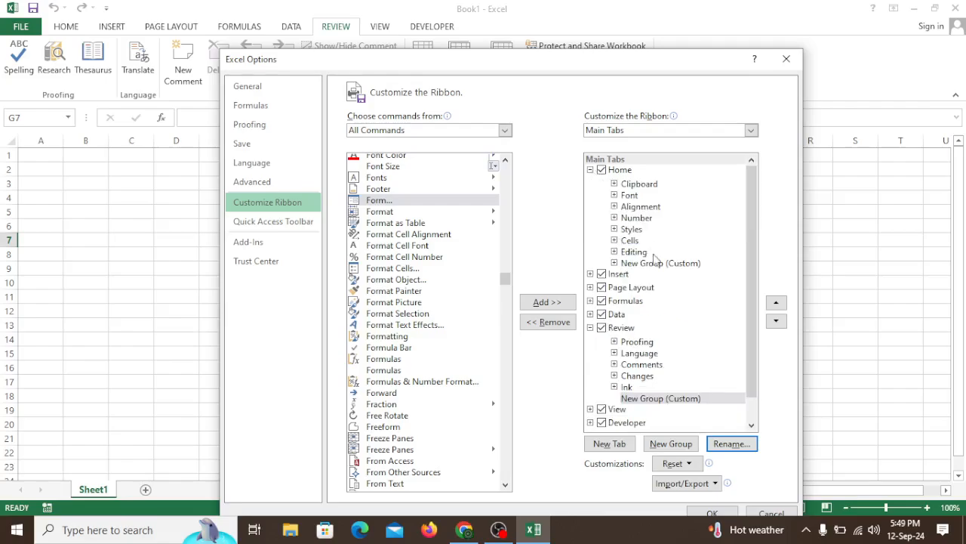
left_click(631, 266)
left_click(615, 263)
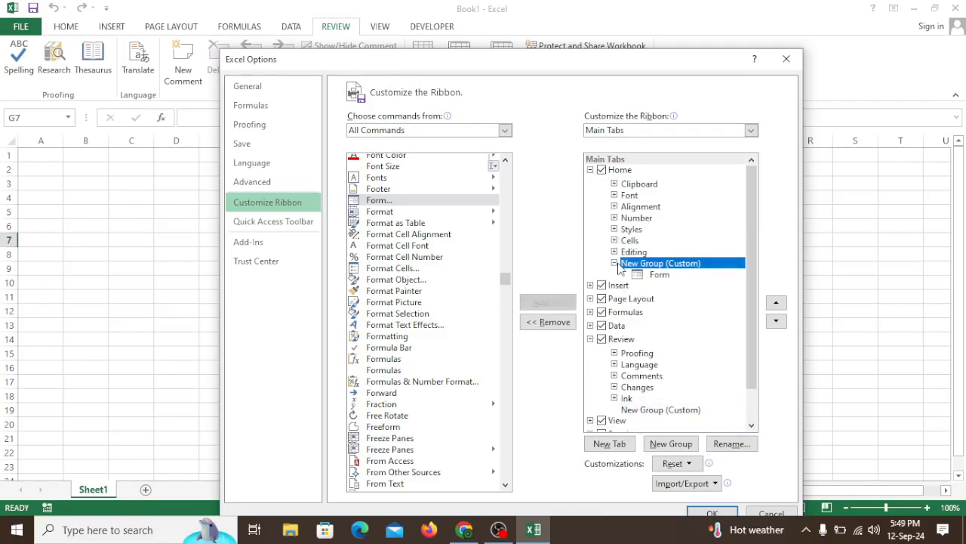
left_click(641, 275)
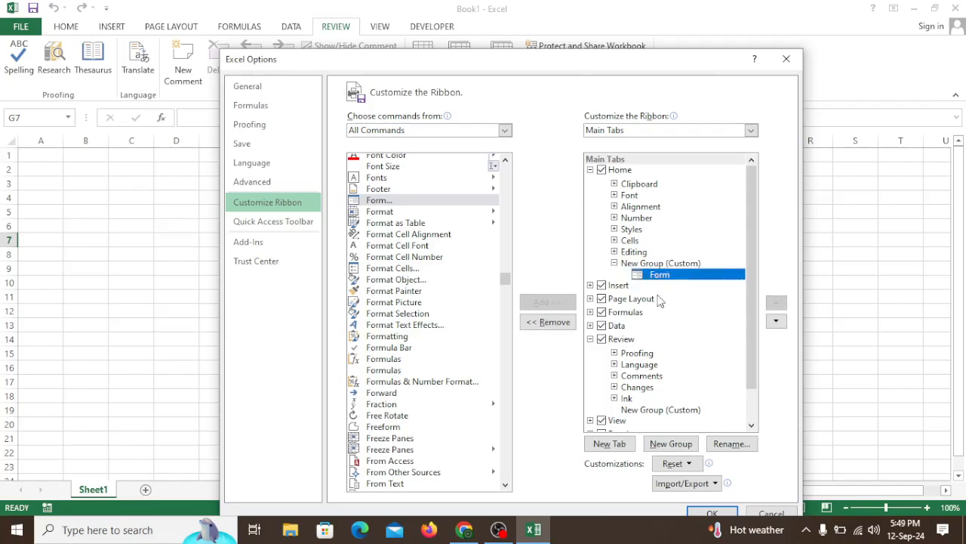
left_click(712, 514)
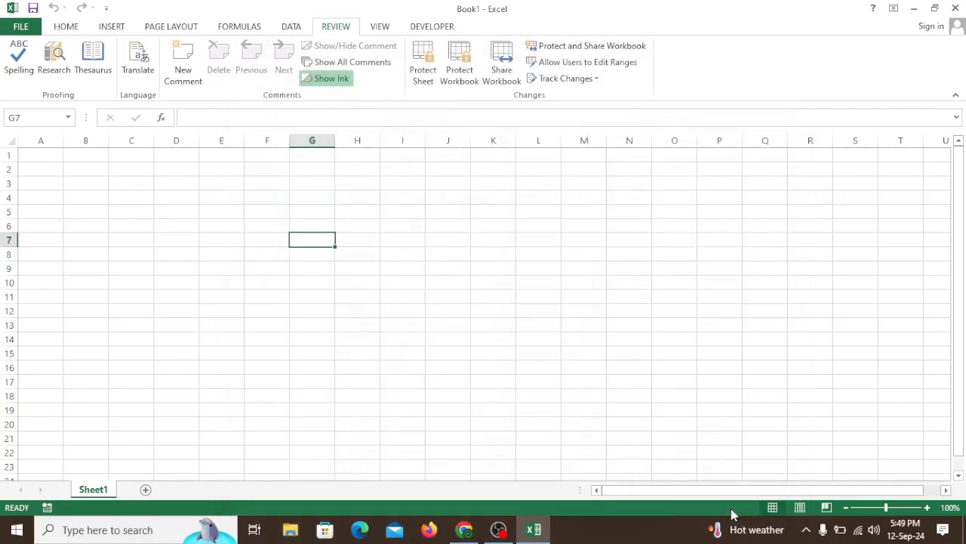
left_click(68, 28)
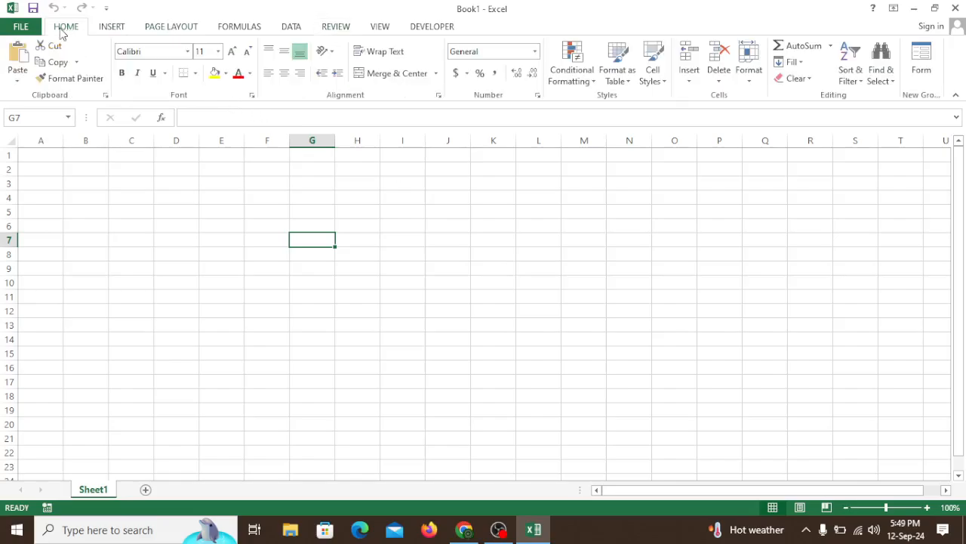
- Remove the Form command from the Home tab's custom group in the ribbon customization options and apply the change
left_click(22, 29)
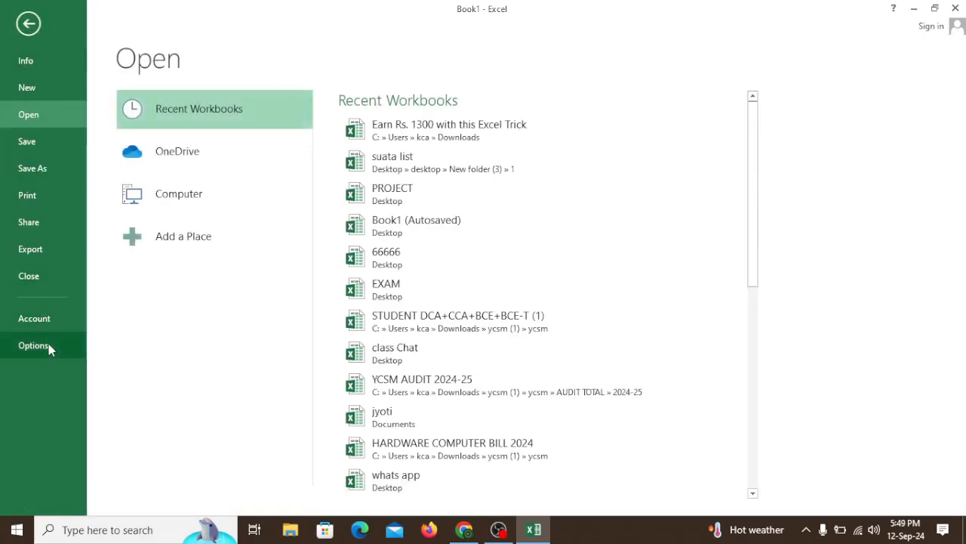
left_click(32, 345)
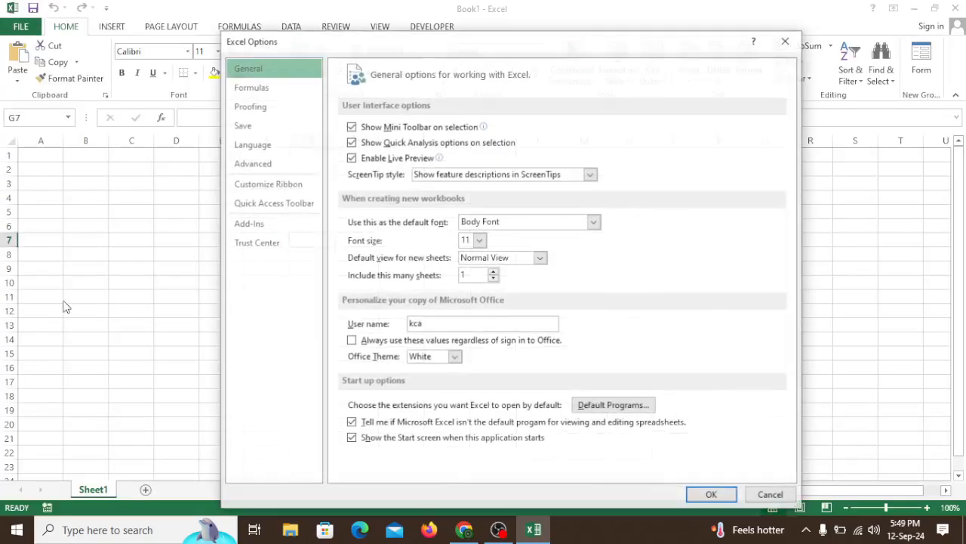
left_click(266, 185)
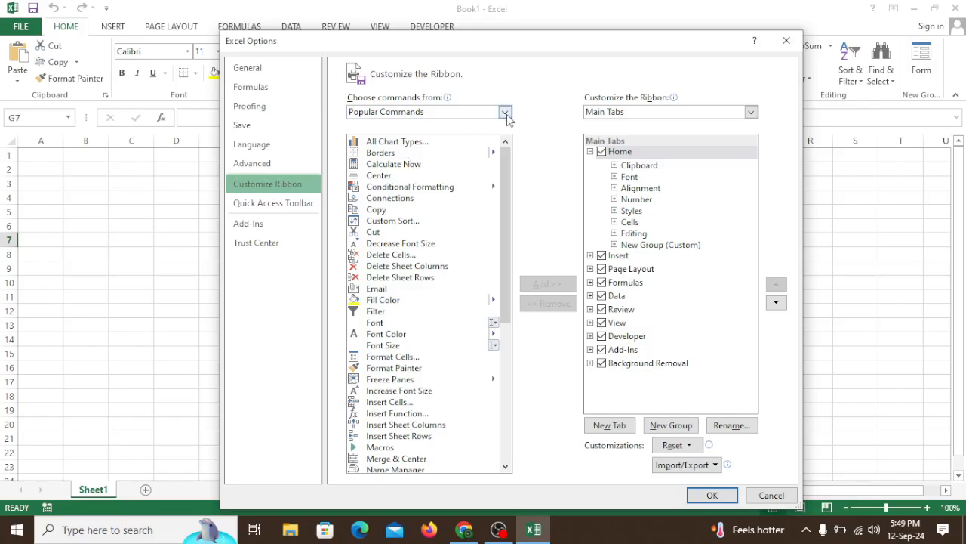
left_click(702, 176)
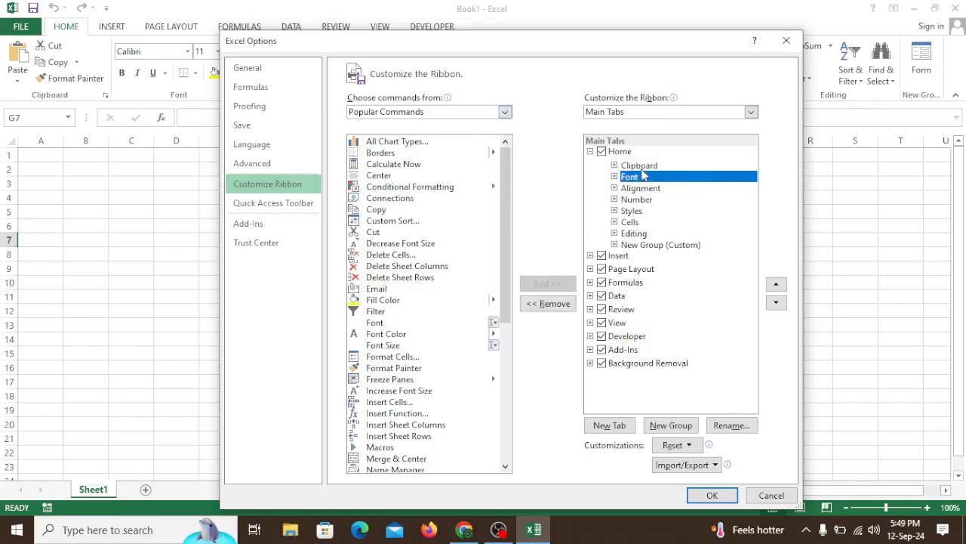
left_click(615, 245)
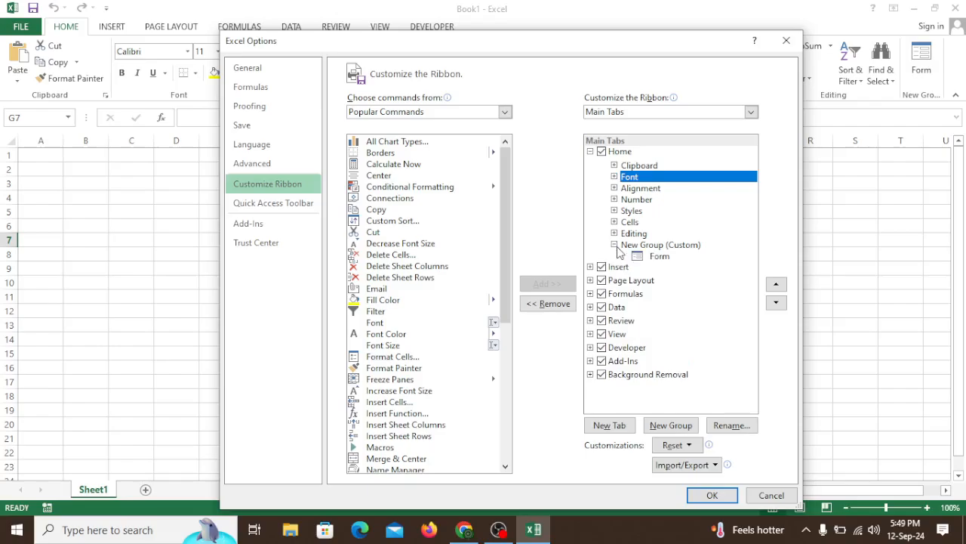
left_click(653, 257)
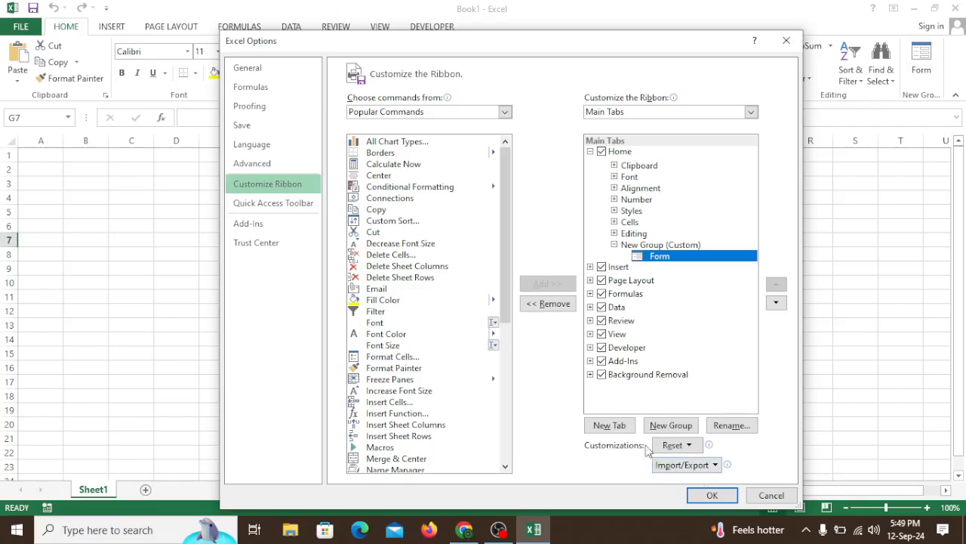
left_click(554, 310)
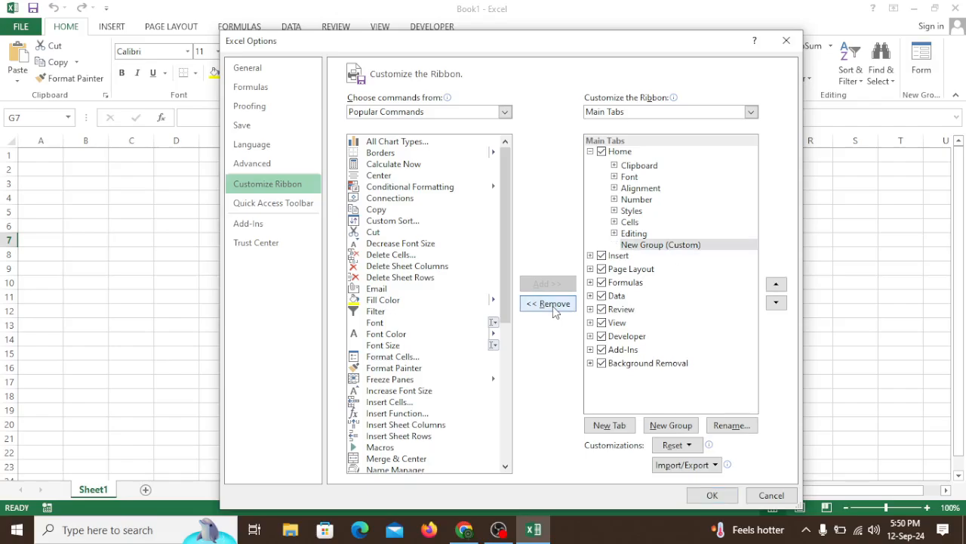
left_click(710, 495)
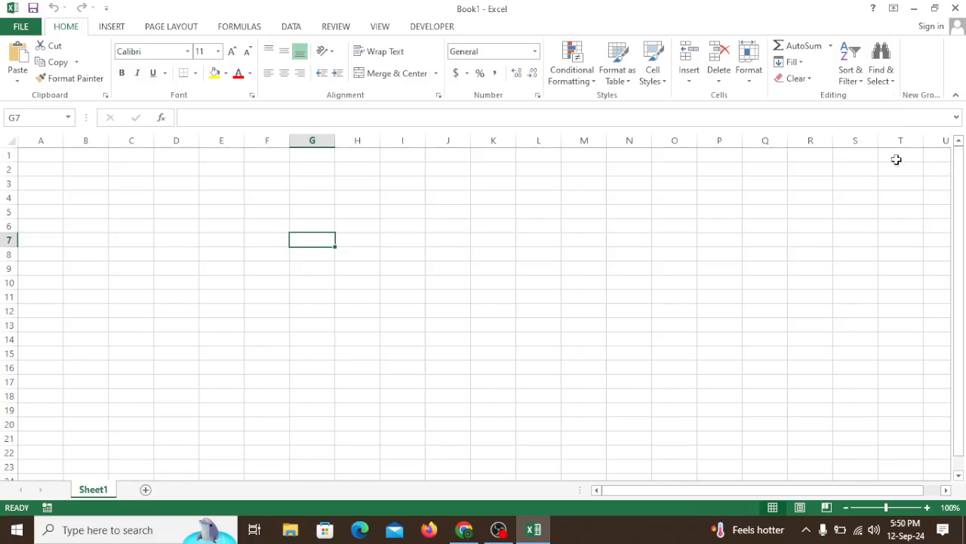
- Reopen the ribbon customization options and set the command source to All Commands
left_click(33, 28)
left_click(36, 24)
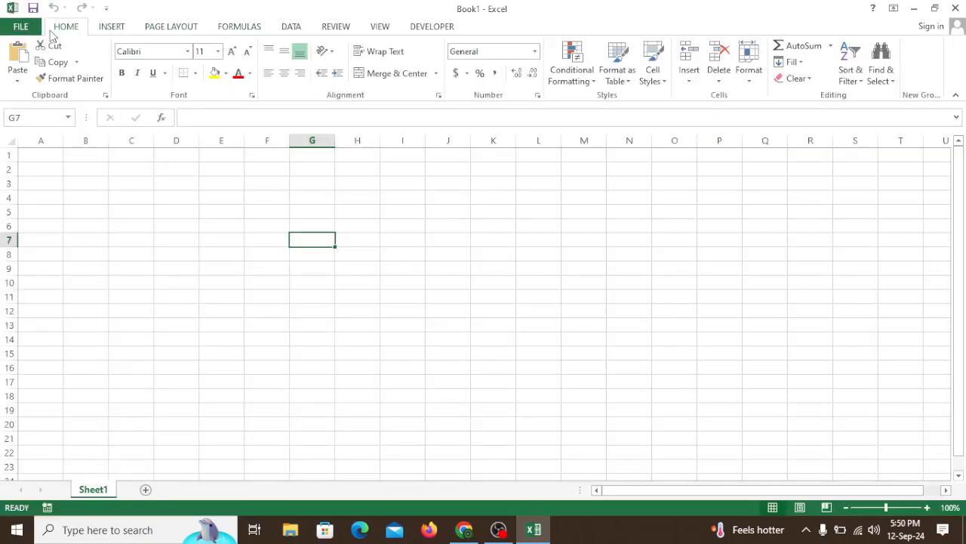
left_click(20, 28)
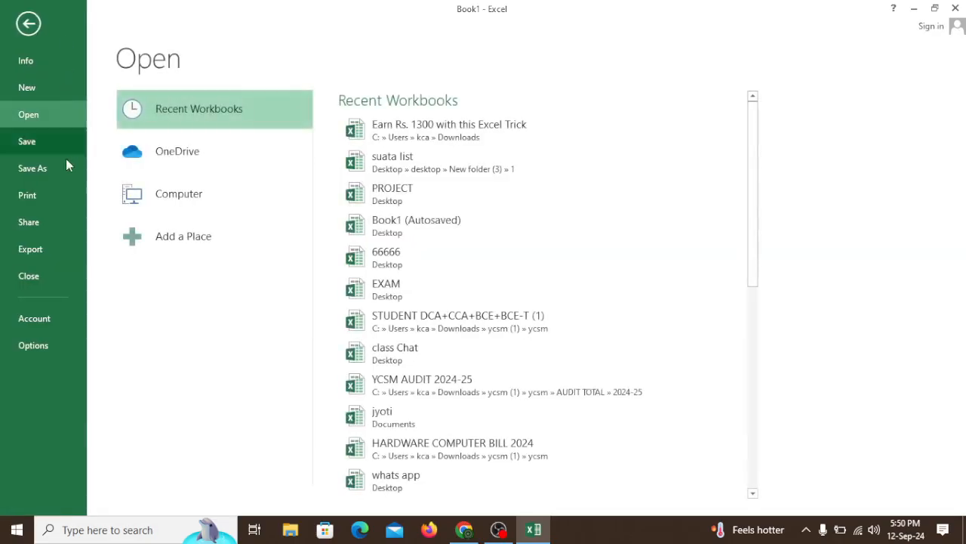
left_click(50, 346)
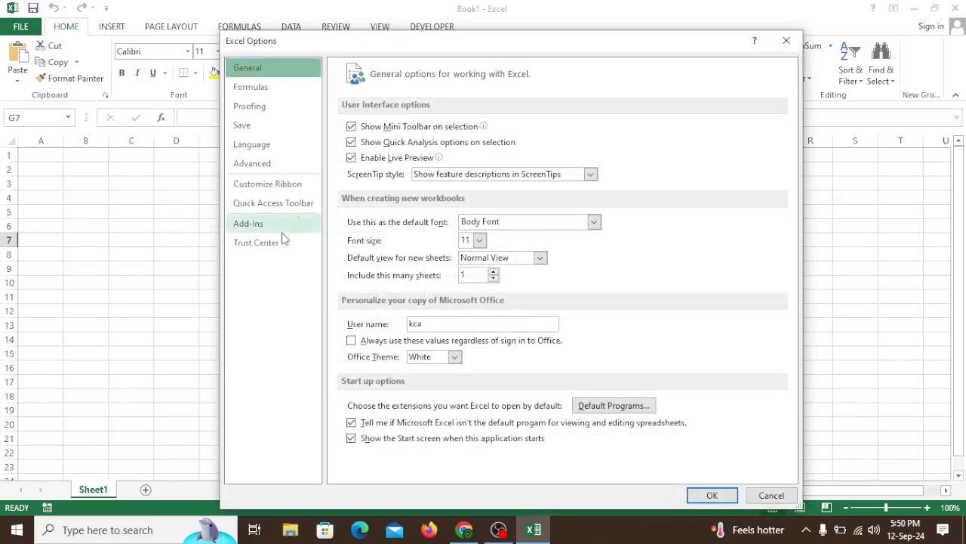
left_click(285, 189)
left_click(503, 112)
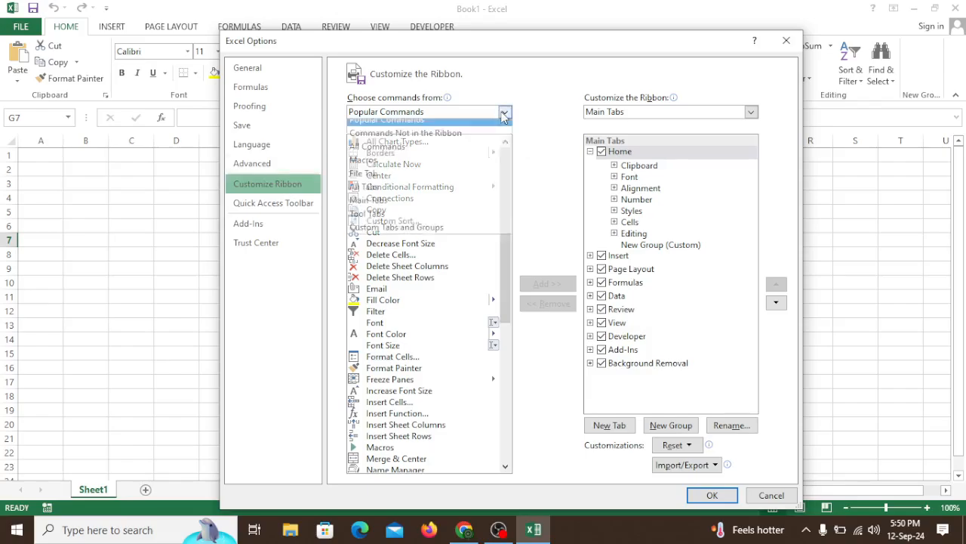
left_click(404, 162)
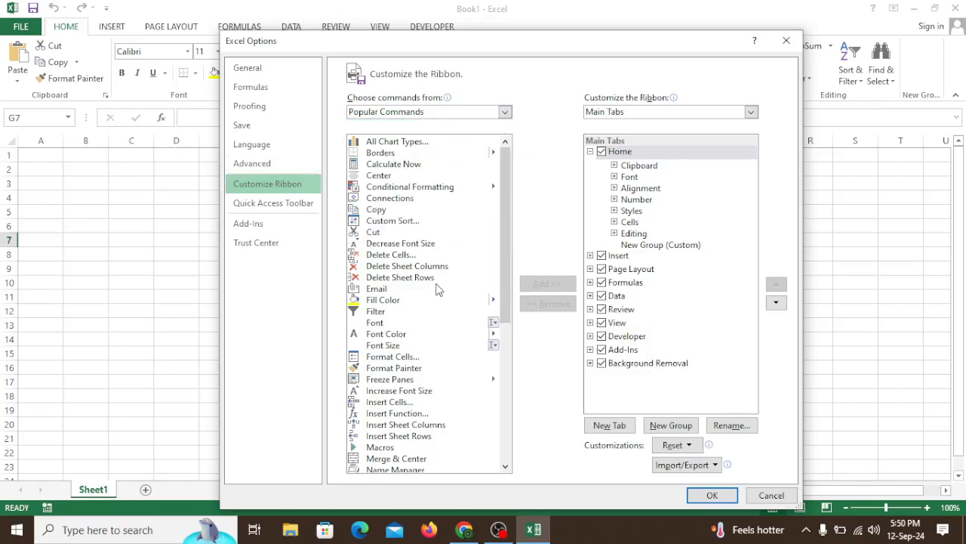
- Add the Form... command to New Group (Custom) in the Home tab and apply the customization
scroll(441, 280, "down", 20)
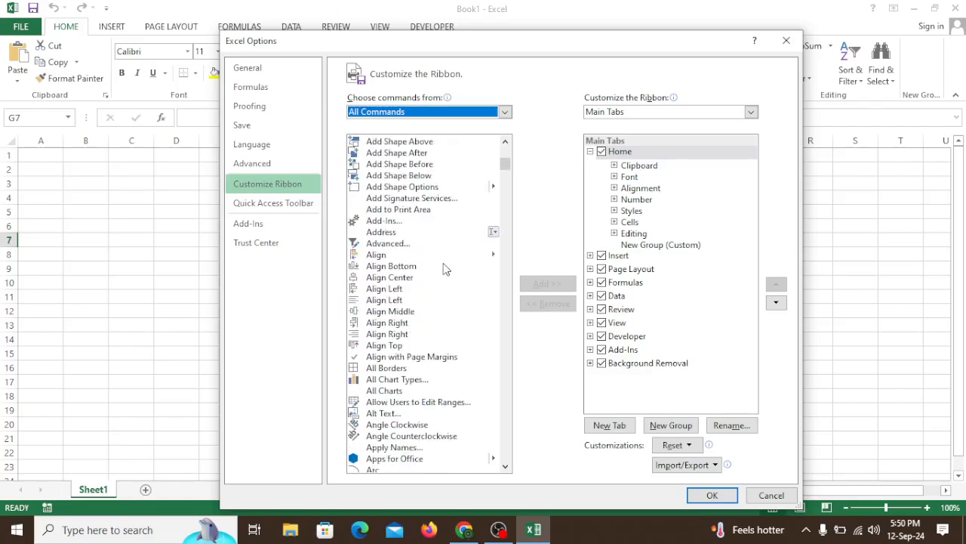
scroll(444, 269, "down", 20)
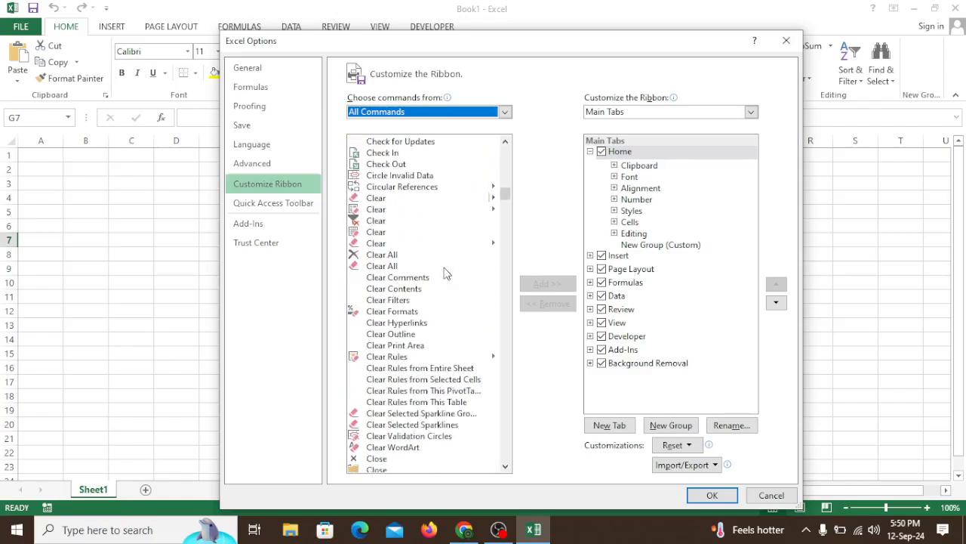
scroll(444, 272, "down", 20)
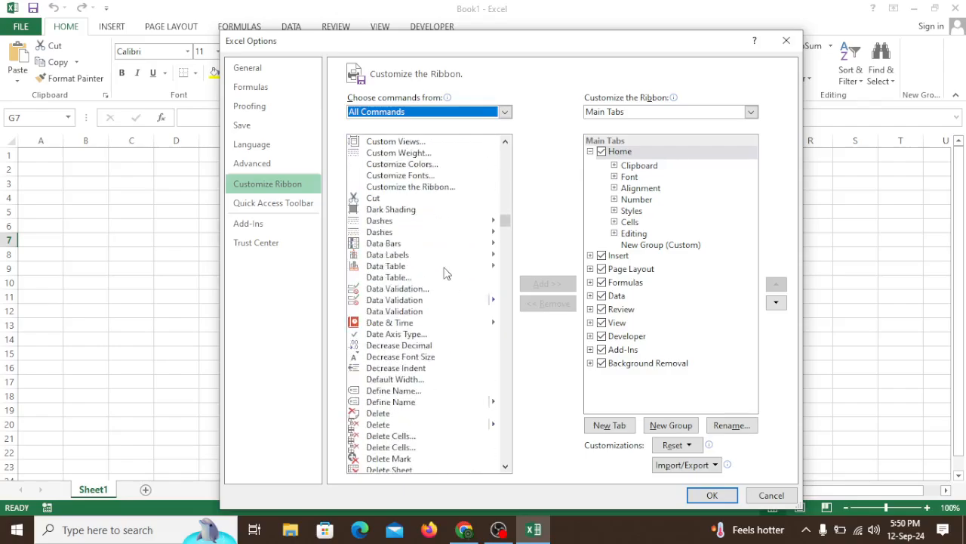
scroll(444, 271, "down", 20)
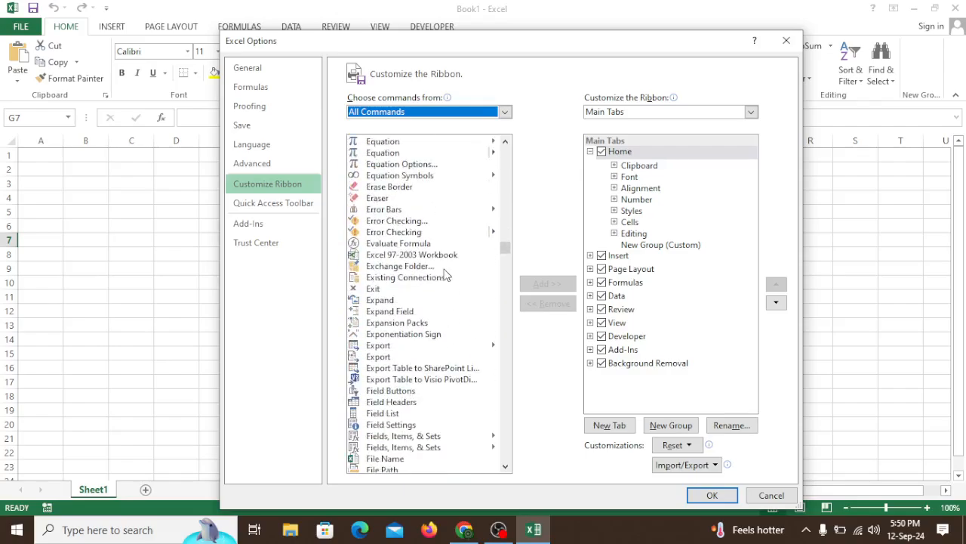
scroll(444, 274, "down", 8)
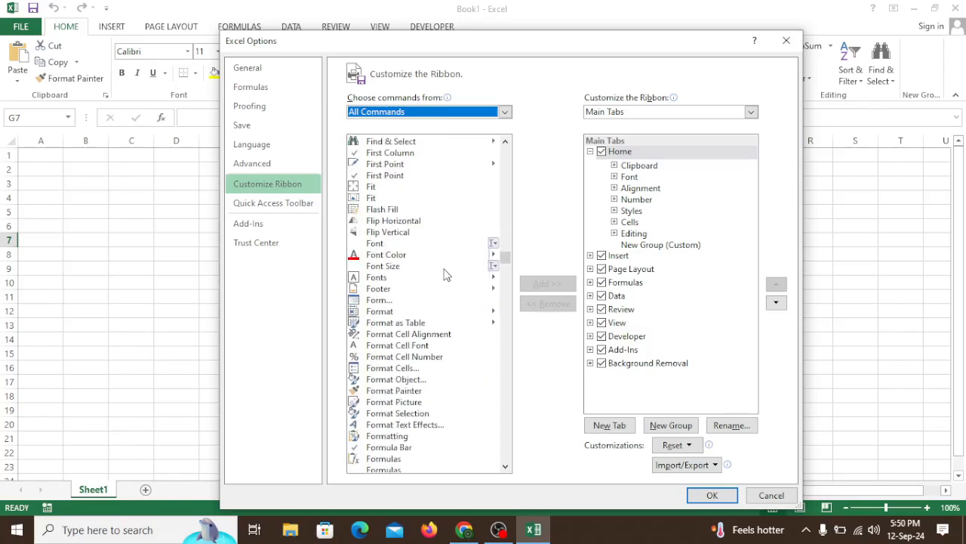
left_click(382, 270)
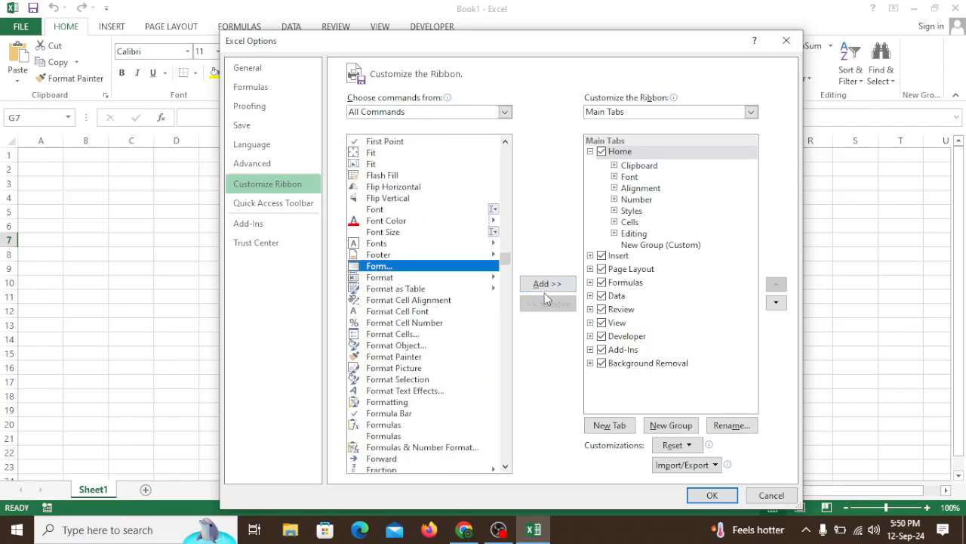
left_click(545, 287)
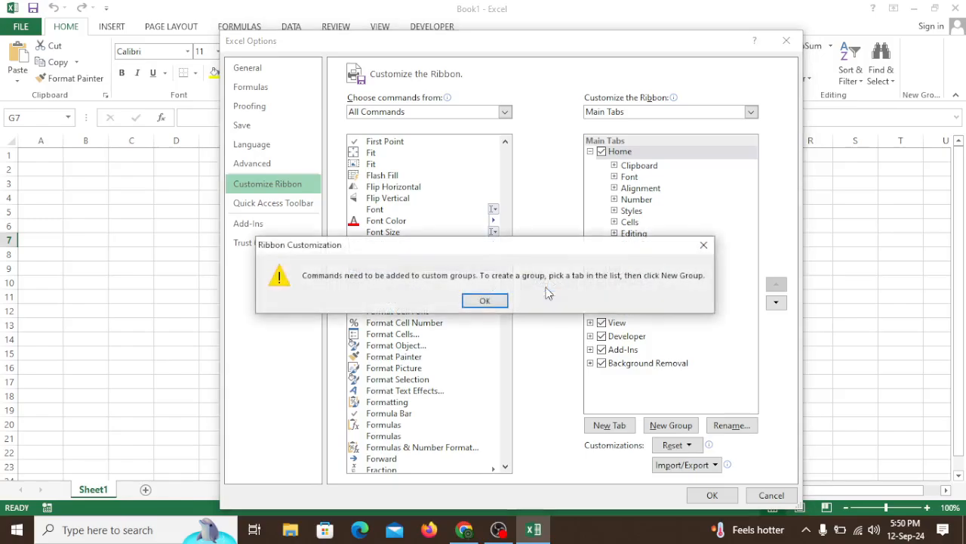
left_click(502, 301)
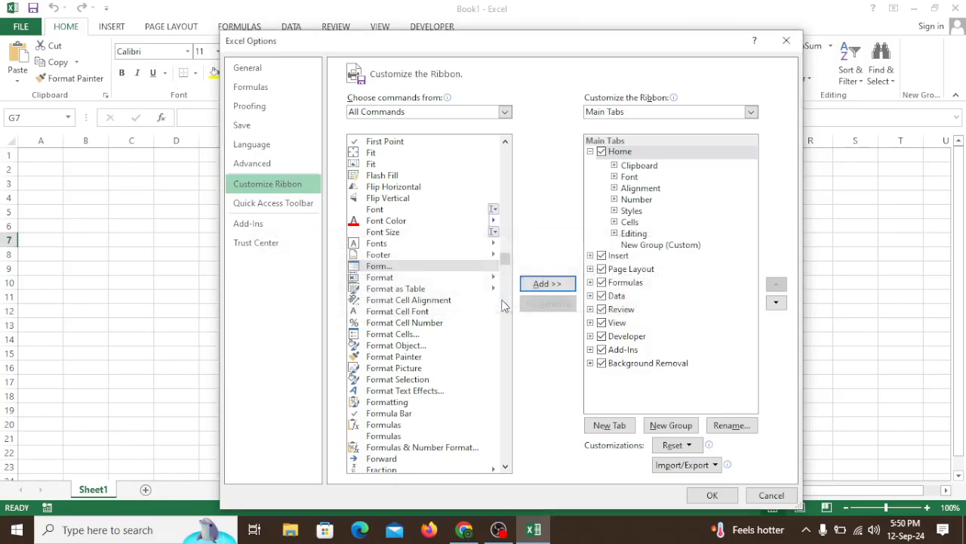
left_click(635, 246)
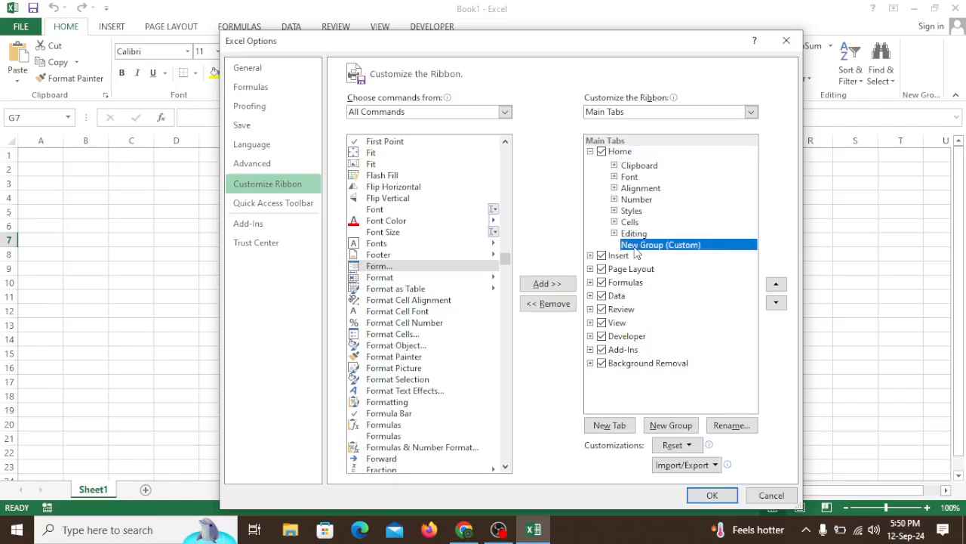
left_click(547, 291)
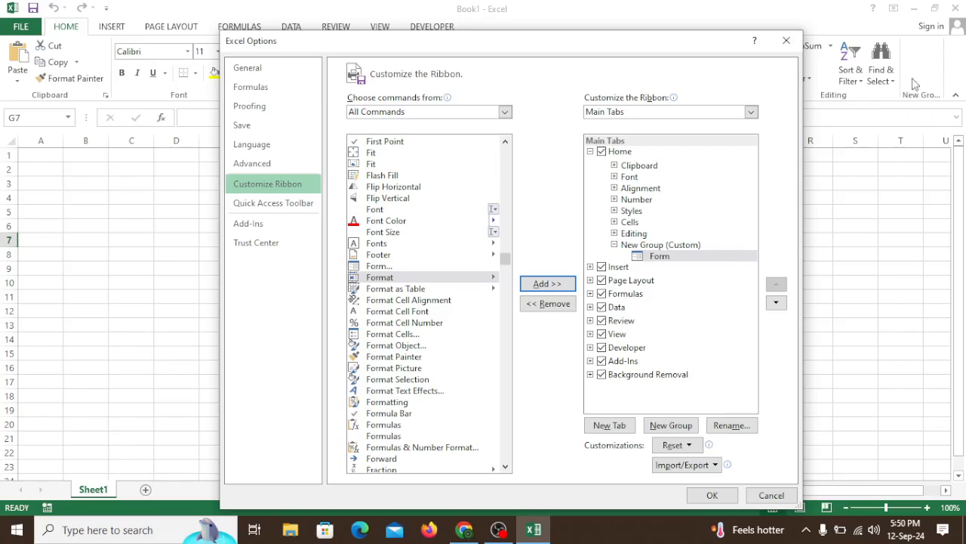
left_click(711, 495)
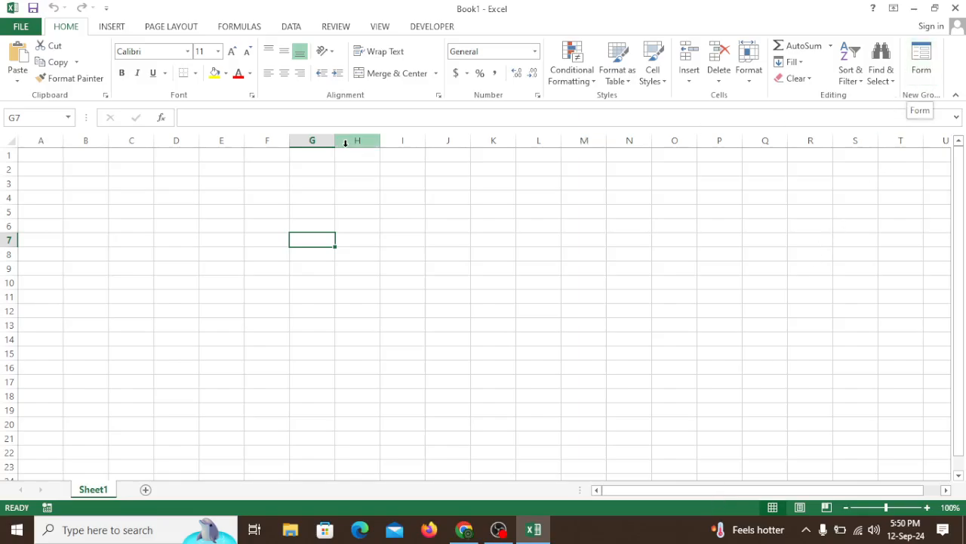
- Look through the ribbon tabs from Insert to Developer
left_click(106, 29)
left_click(158, 28)
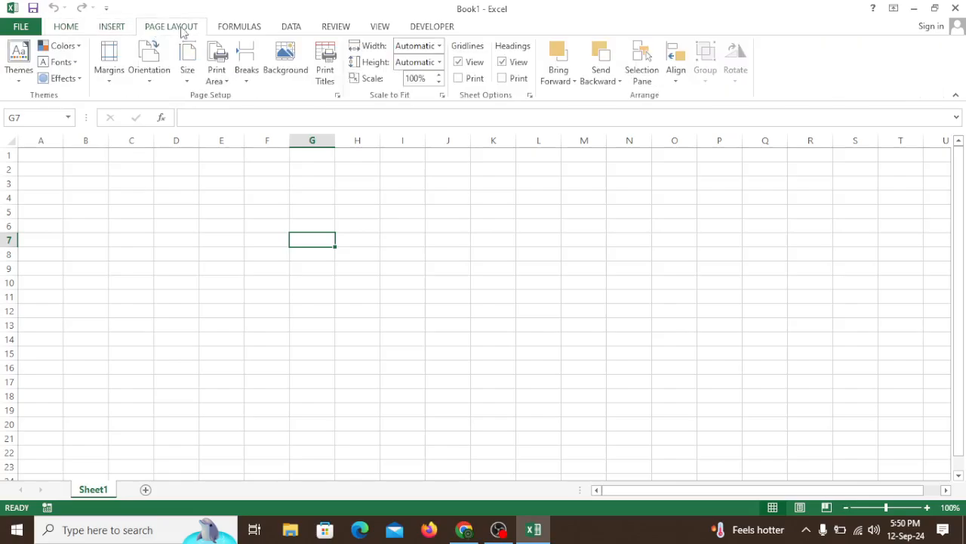
left_click(235, 28)
left_click(291, 28)
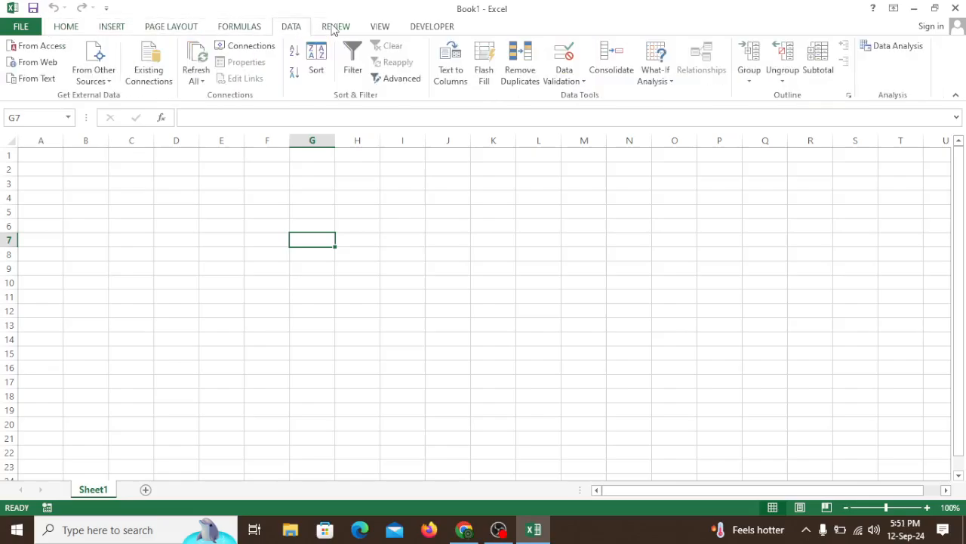
left_click(336, 28)
left_click(379, 28)
left_click(434, 29)
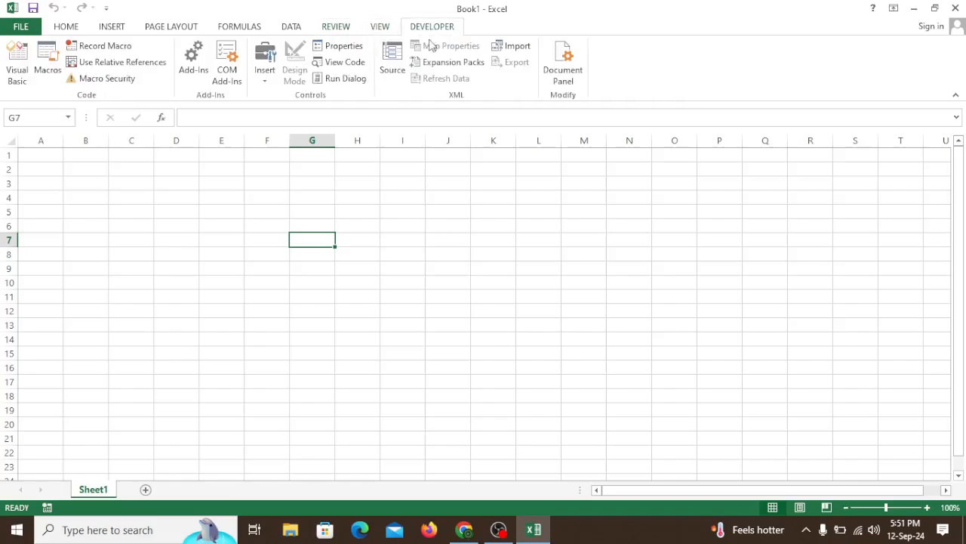
left_click(514, 256)
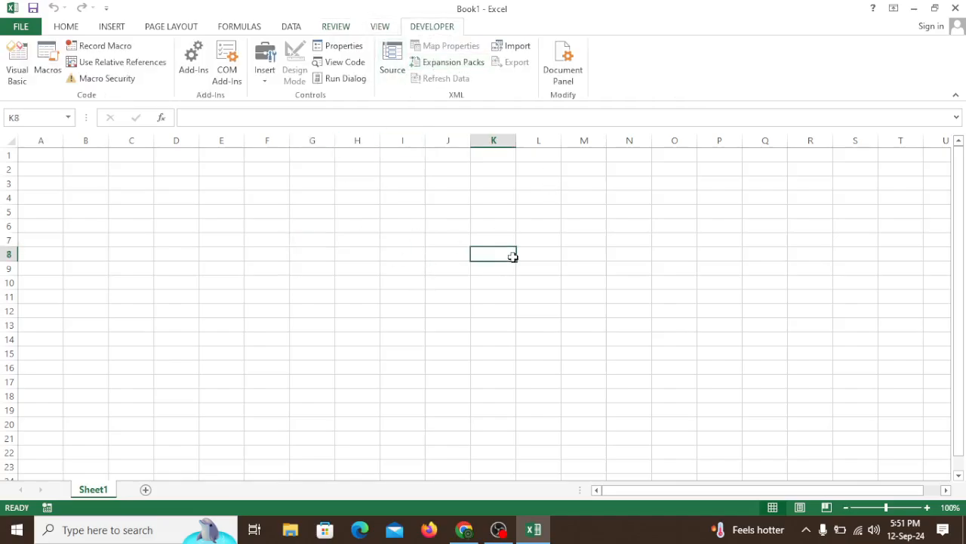
left_click(327, 302)
left_click(387, 237)
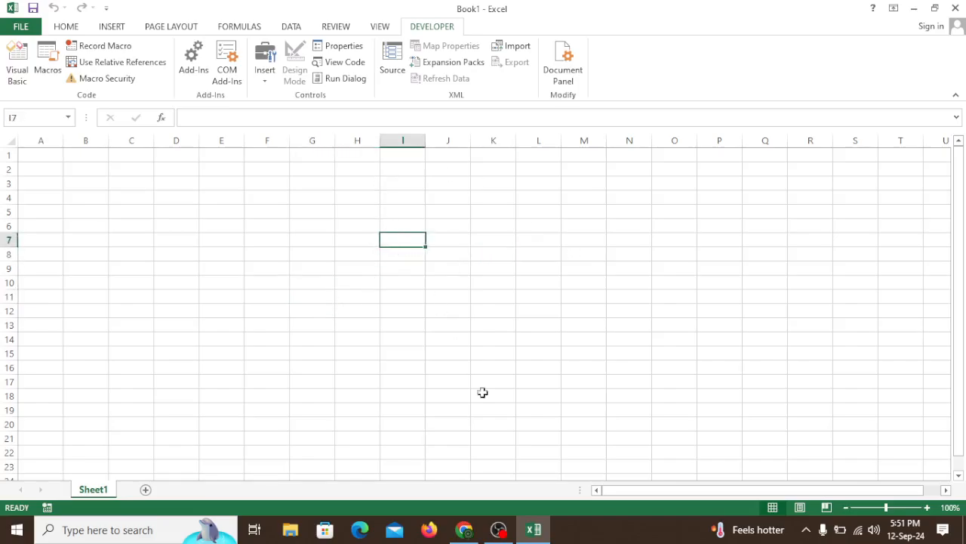
left_click(702, 283)
left_click(415, 224)
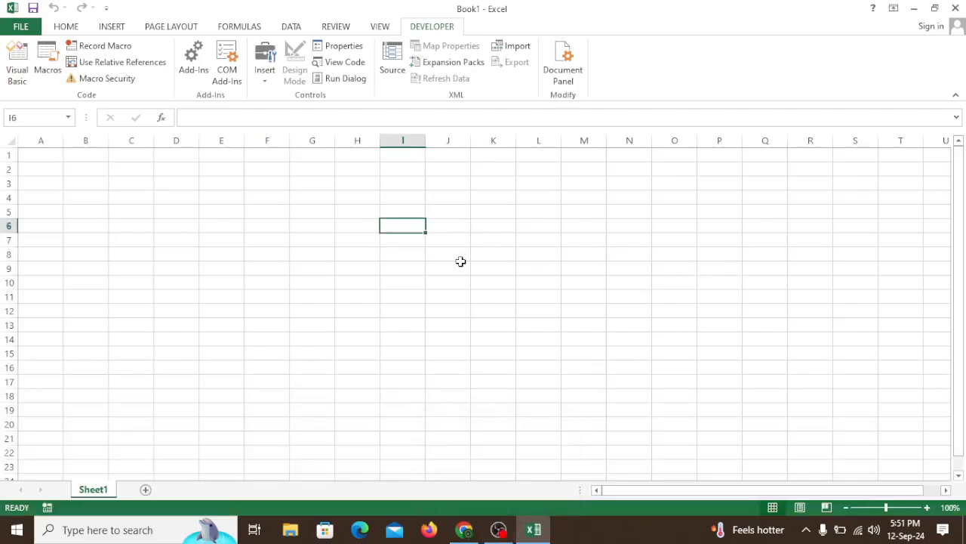
left_click(462, 265)
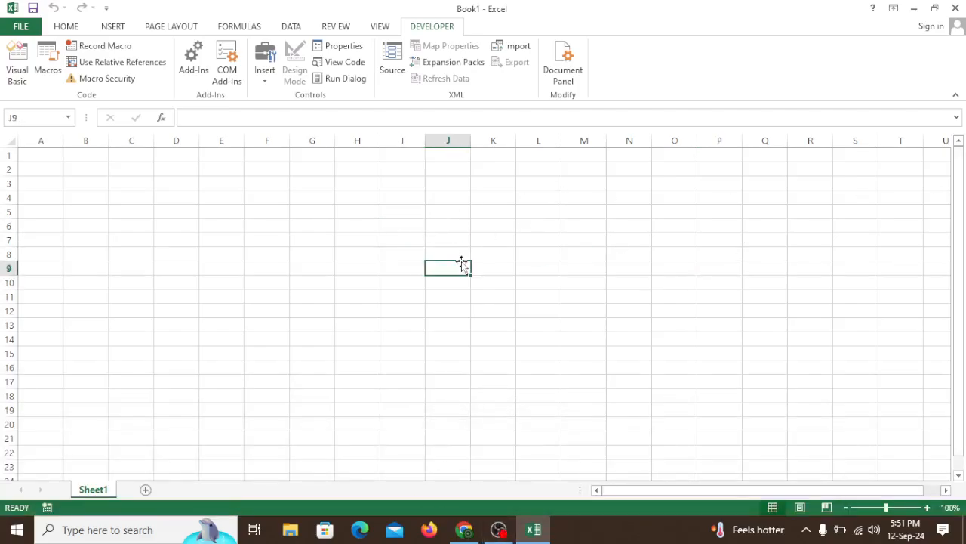